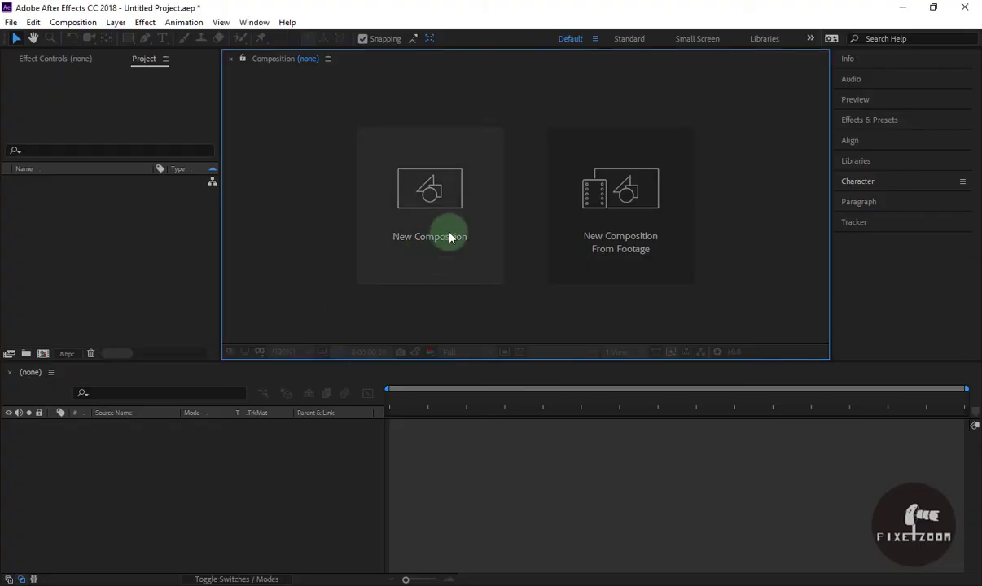
Step: Create the 'type writing animation' composition with the HDTV 1080 29.97 preset
{"action": "left_click", "coordinate": [449, 236]}
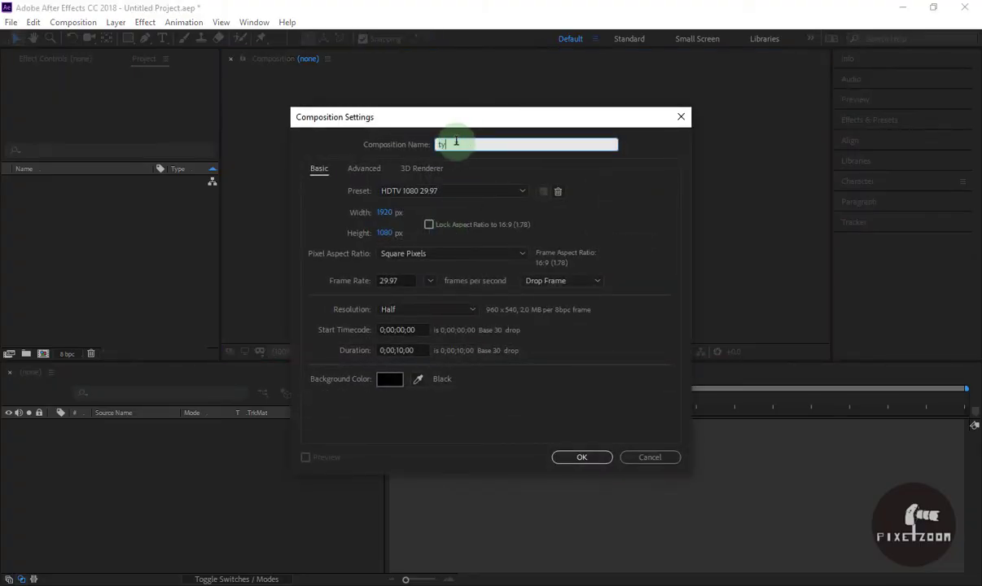
{"action": "type", "text": "pewriting "}
{"action": "type", "text": "animation"}
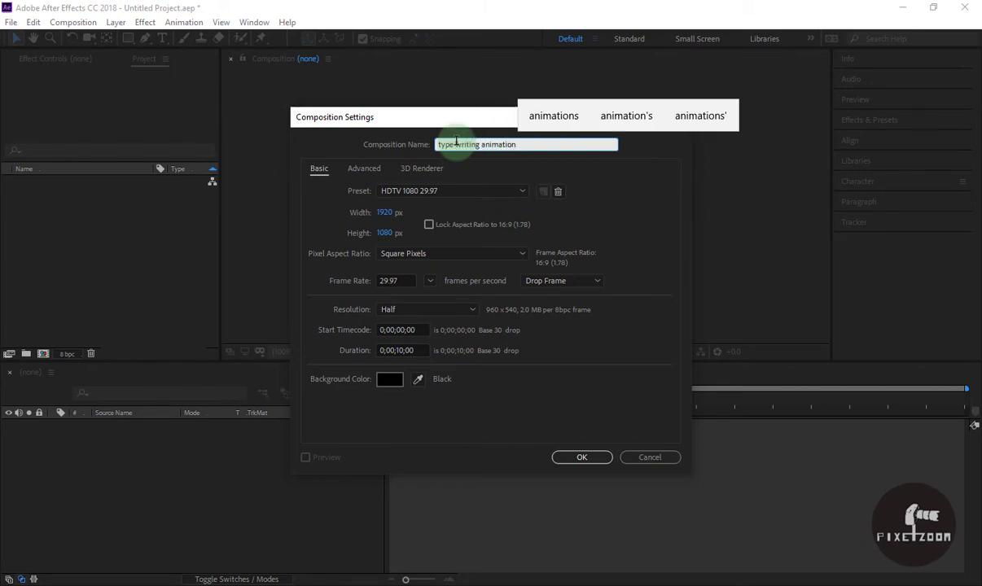
{"action": "left_click", "coordinate": [582, 457]}
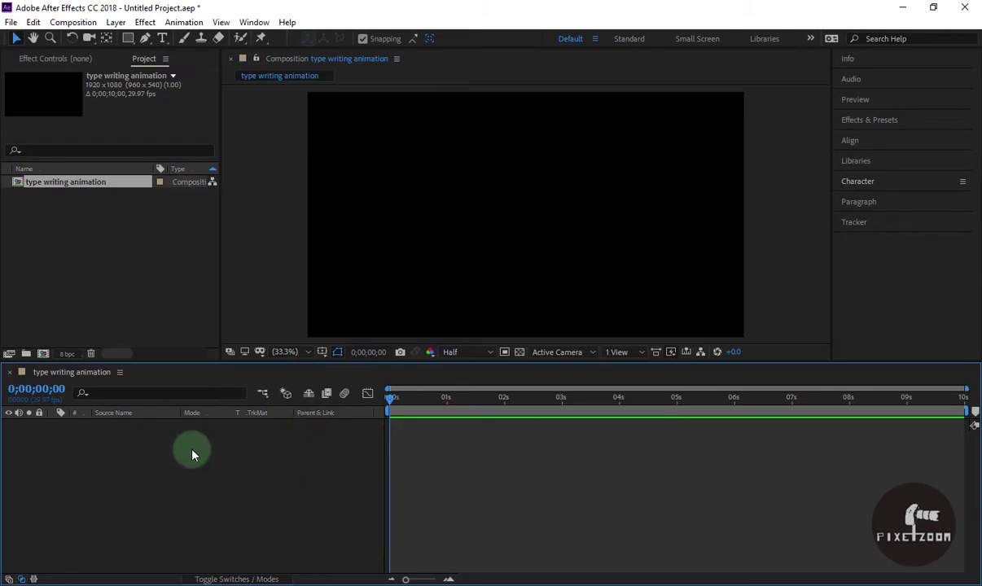
Step: Add a new text layer reading 'Type writing most useful in office'
{"action": "right_click", "coordinate": [143, 462]}
{"action": "mouse_move", "coordinate": [193, 305]}
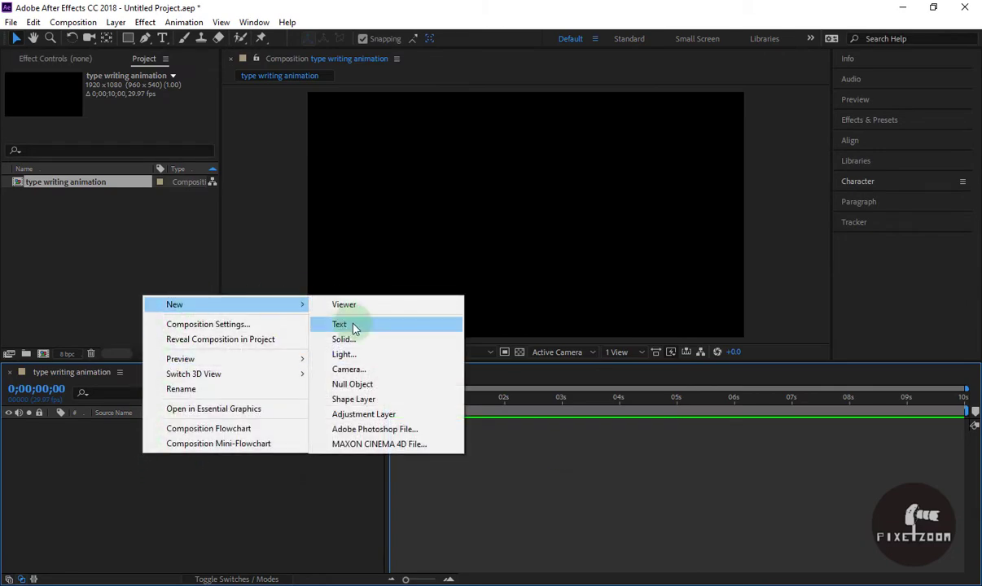
{"action": "left_click", "coordinate": [350, 320]}
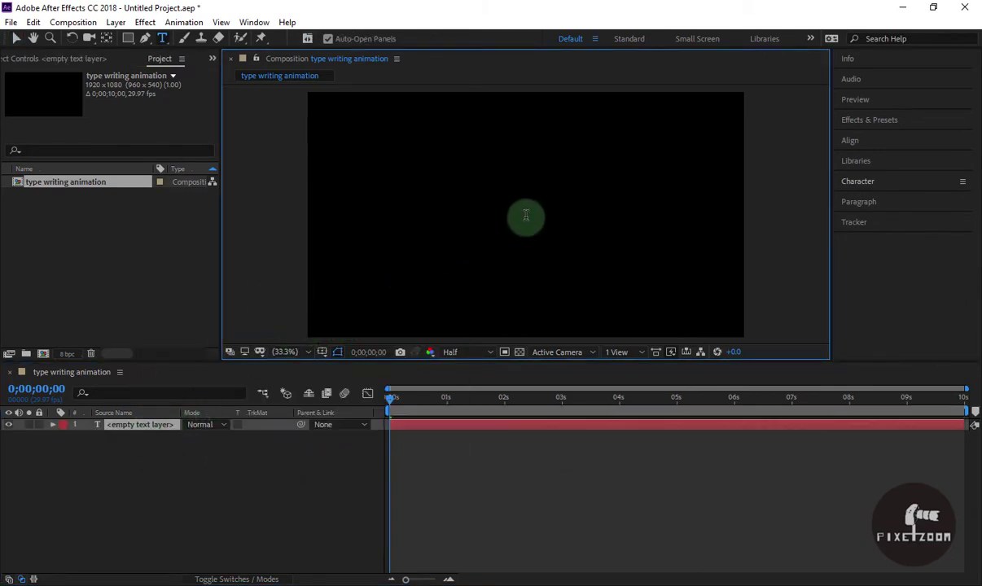
{"action": "type", "text": "Type"}
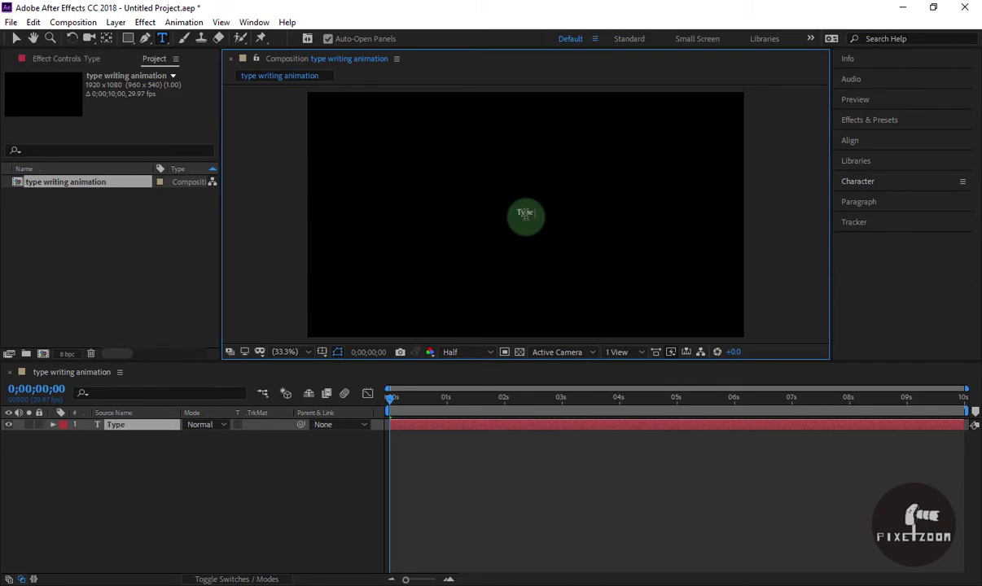
{"action": "type", "text": " writing mos"}
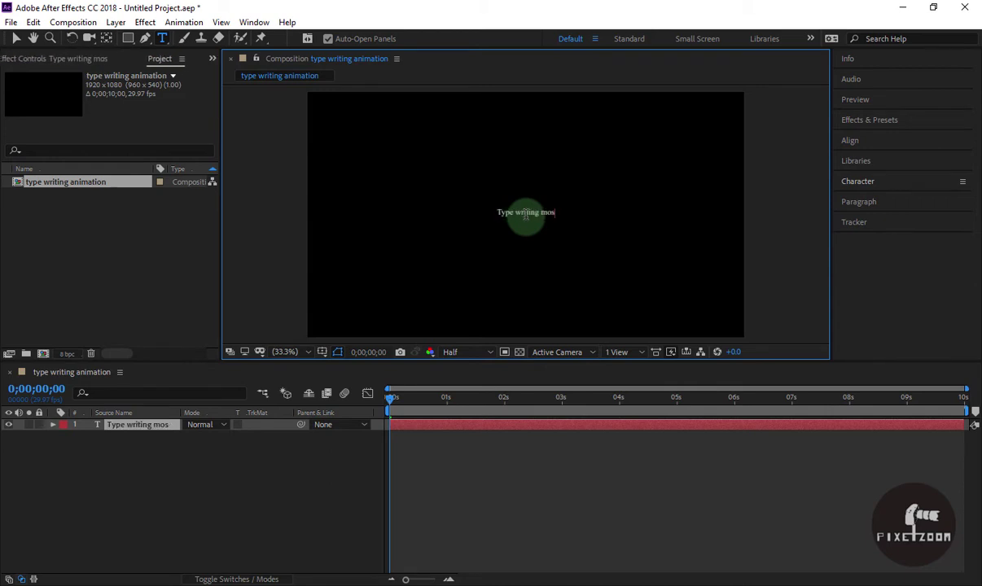
{"action": "type", "text": "t useful i"}
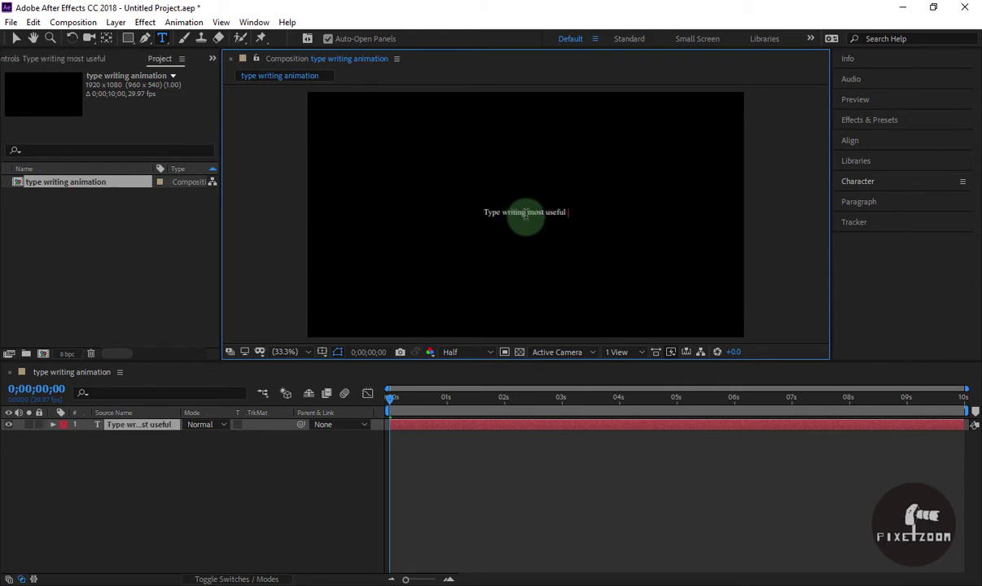
{"action": "type", "text": "n office"}
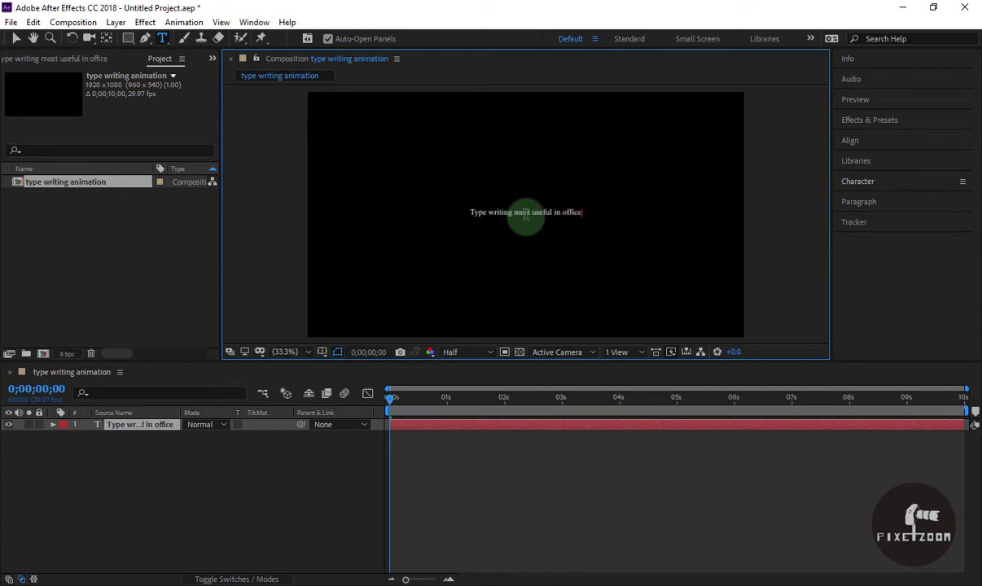
{"action": "left_click", "coordinate": [160, 424]}
Step: Enlarge the text to 100 px and centre its anchor point on the text with the Pan Behind tool
{"action": "left_click", "coordinate": [856, 182]}
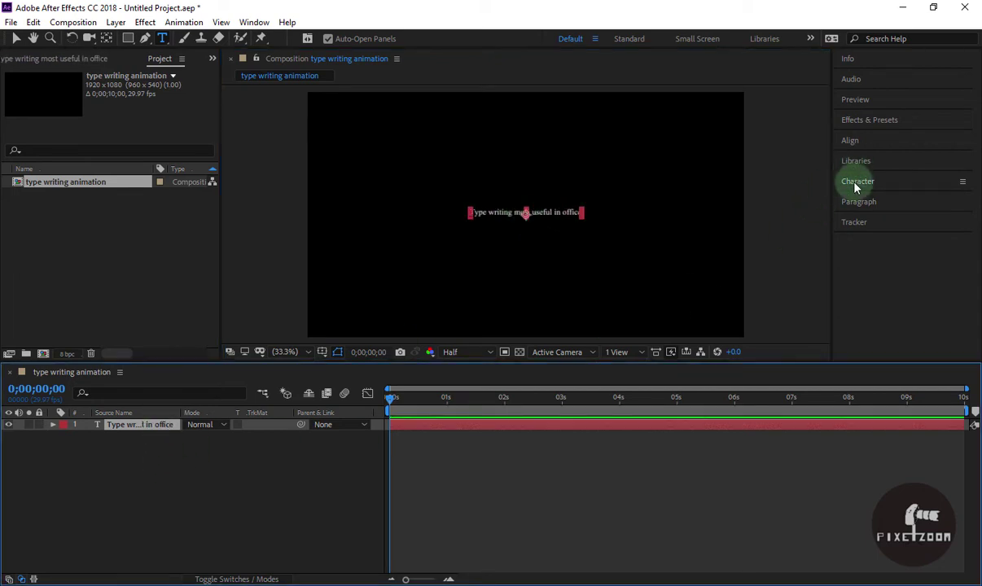
{"action": "left_click", "coordinate": [861, 237]}
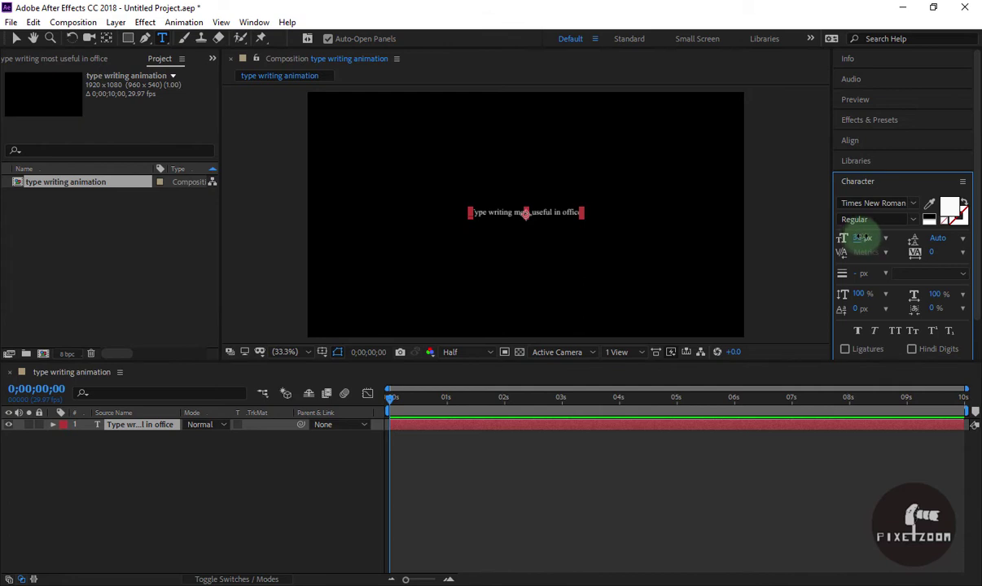
{"action": "left_click_drag", "start_coordinate": [861, 238], "coordinate": [861, 238]}
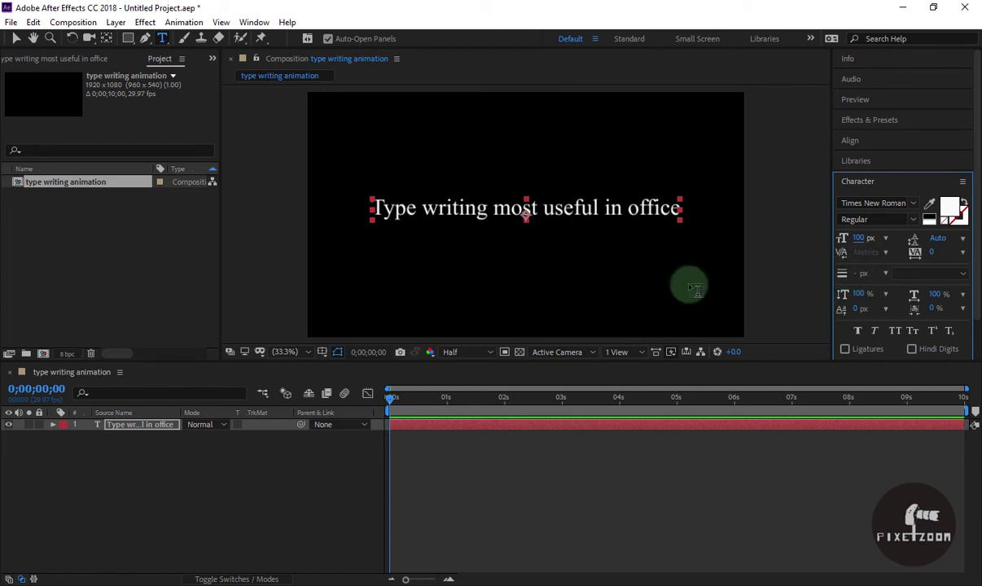
{"action": "left_click", "coordinate": [159, 429]}
{"action": "left_click", "coordinate": [109, 41]}
{"action": "left_click_drag", "start_coordinate": [525, 214], "coordinate": [525, 208]}
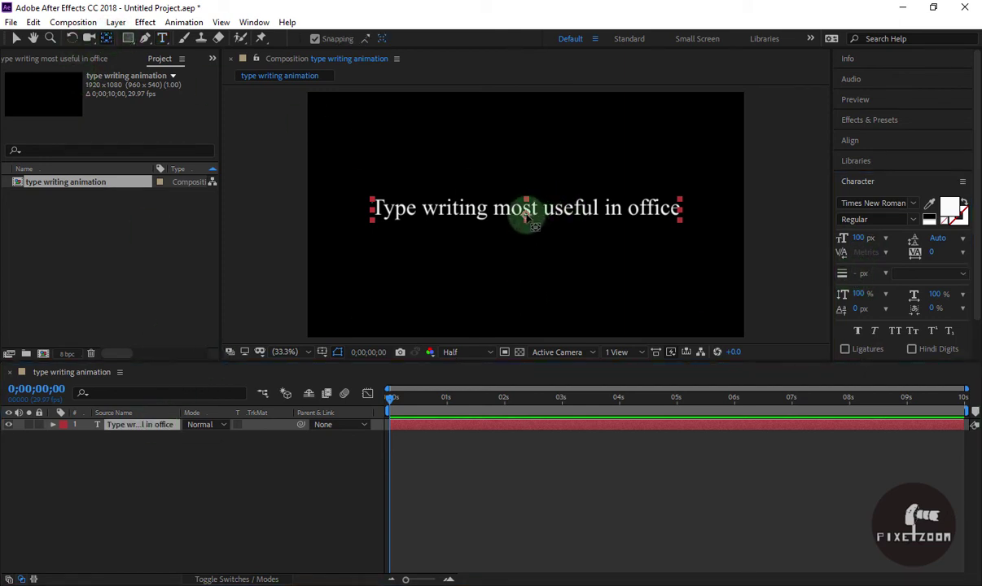
Step: Draw a rectangle mask covering the whole text on the text layer
{"action": "left_click", "coordinate": [16, 38]}
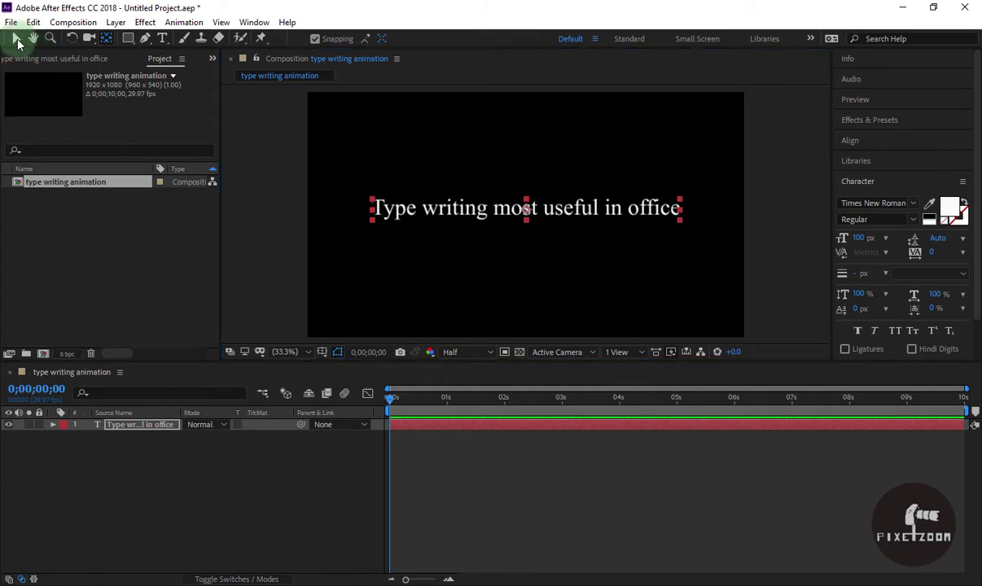
{"action": "left_click", "coordinate": [163, 424]}
{"action": "left_click", "coordinate": [126, 39]}
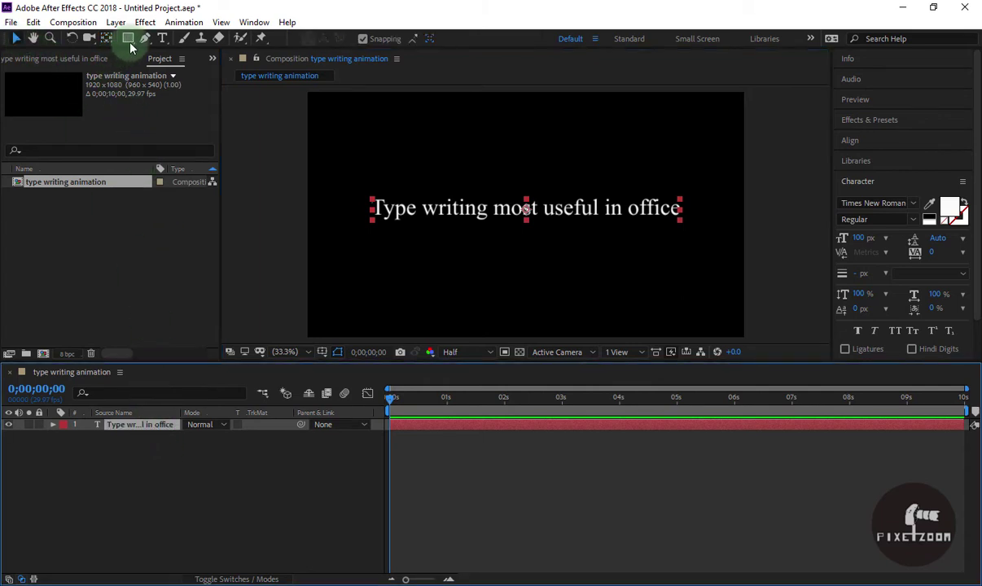
{"action": "left_click_drag", "start_coordinate": [366, 197], "coordinate": [682, 220]}
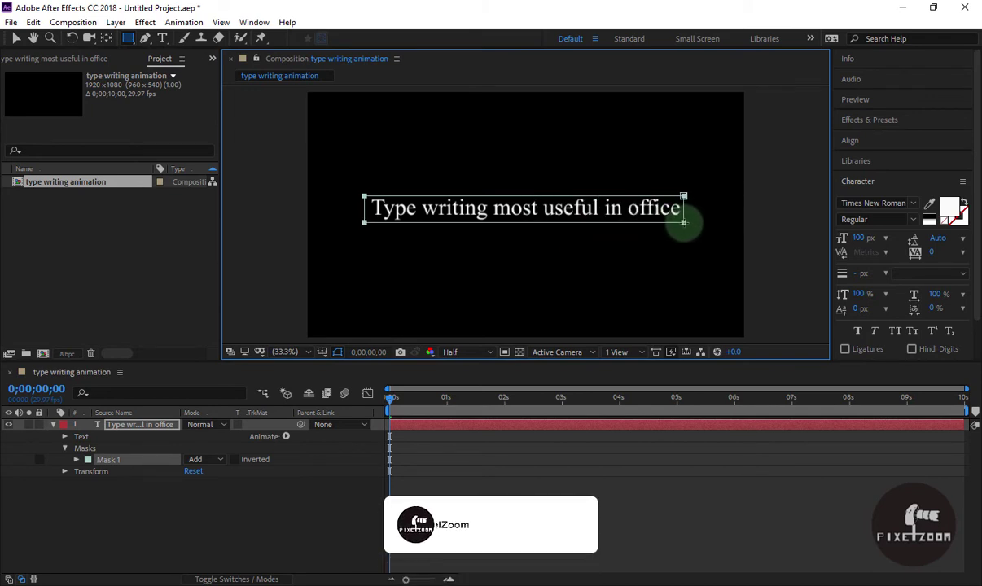
{"action": "left_click_drag", "start_coordinate": [683, 222], "coordinate": [684, 220]}
{"action": "left_click", "coordinate": [149, 457]}
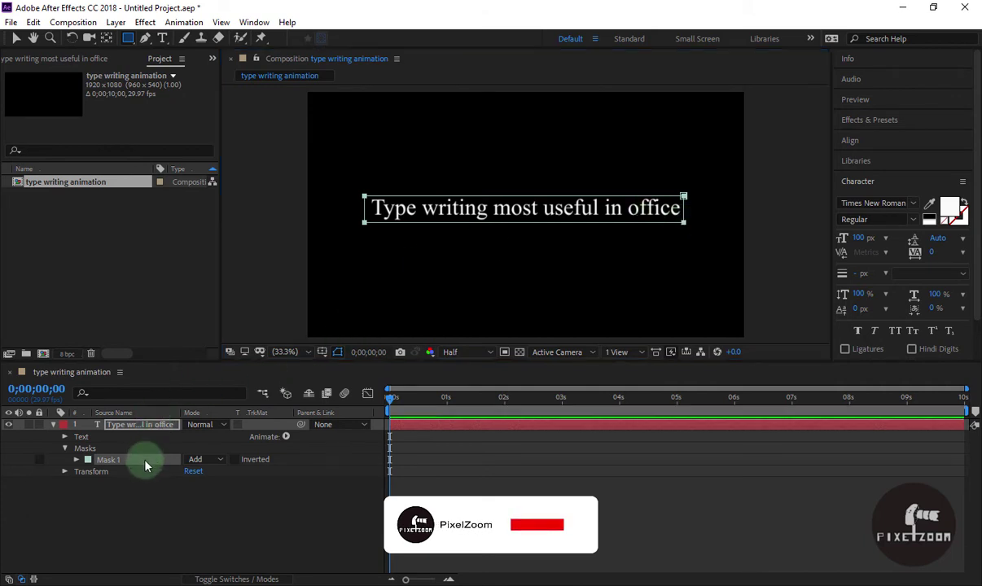
{"action": "left_click", "coordinate": [15, 38]}
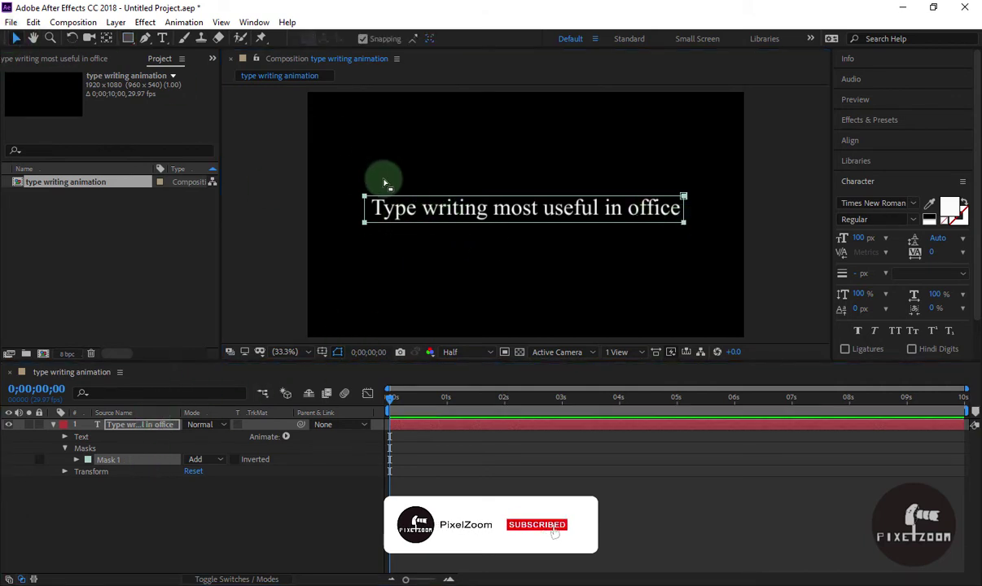
{"action": "left_click_drag", "start_coordinate": [423, 228], "coordinate": [425, 227]}
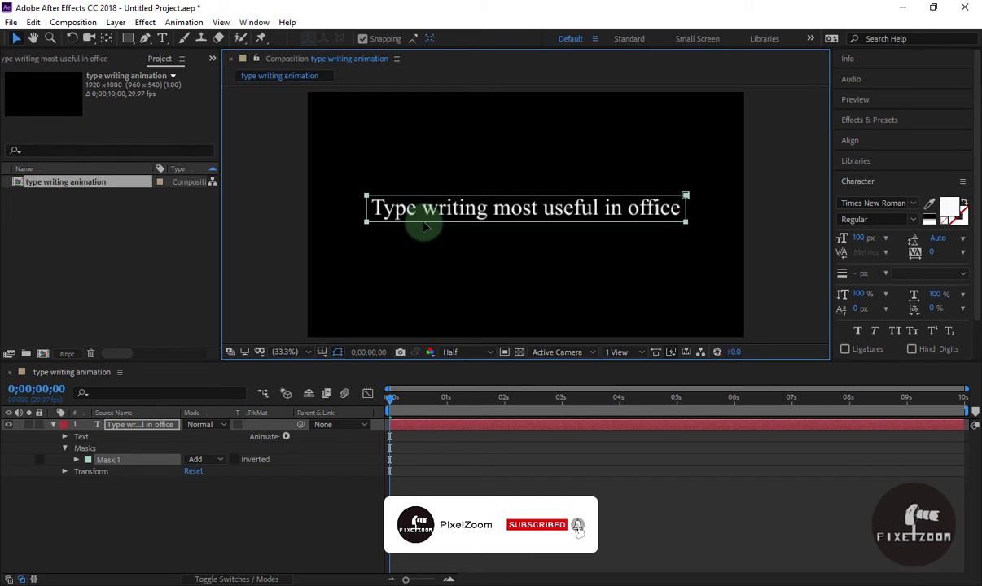
Step: Squeeze the mask's right edge to a sliver at the text's left and keyframe Mask Path at 0 s
{"action": "left_click", "coordinate": [161, 424]}
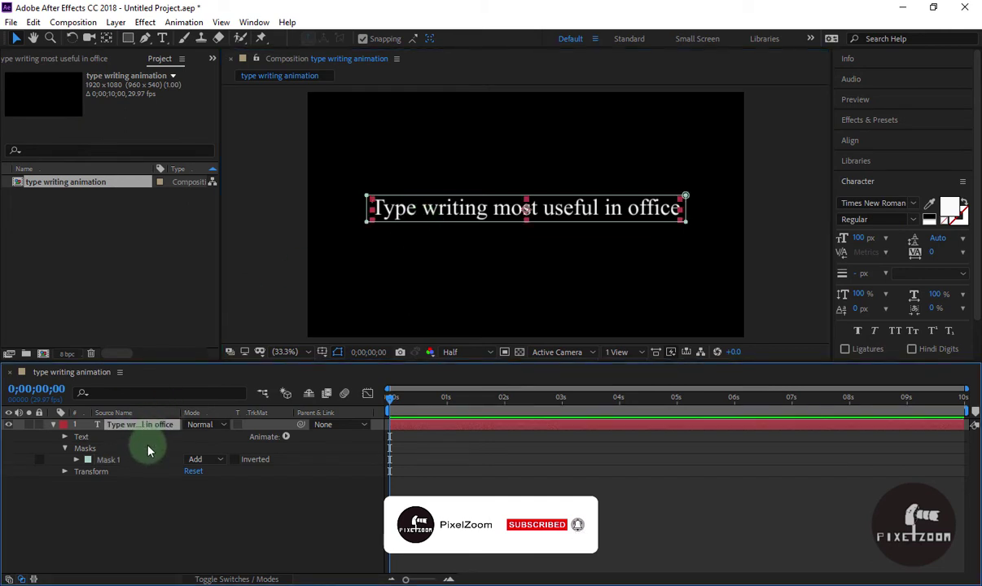
{"action": "left_click", "coordinate": [77, 459]}
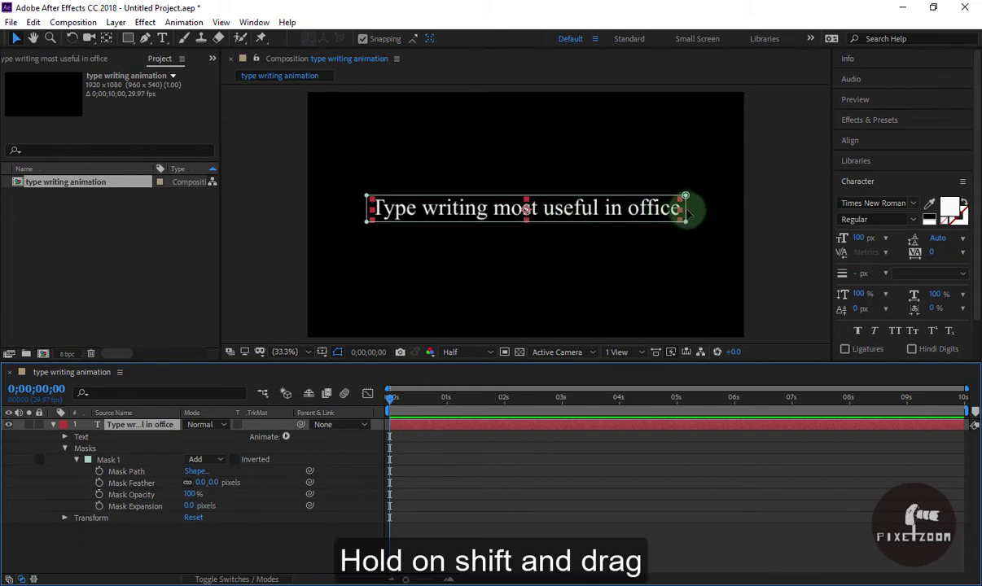
{"action": "left_click_drag", "start_coordinate": [686, 210], "coordinate": [370, 197]}
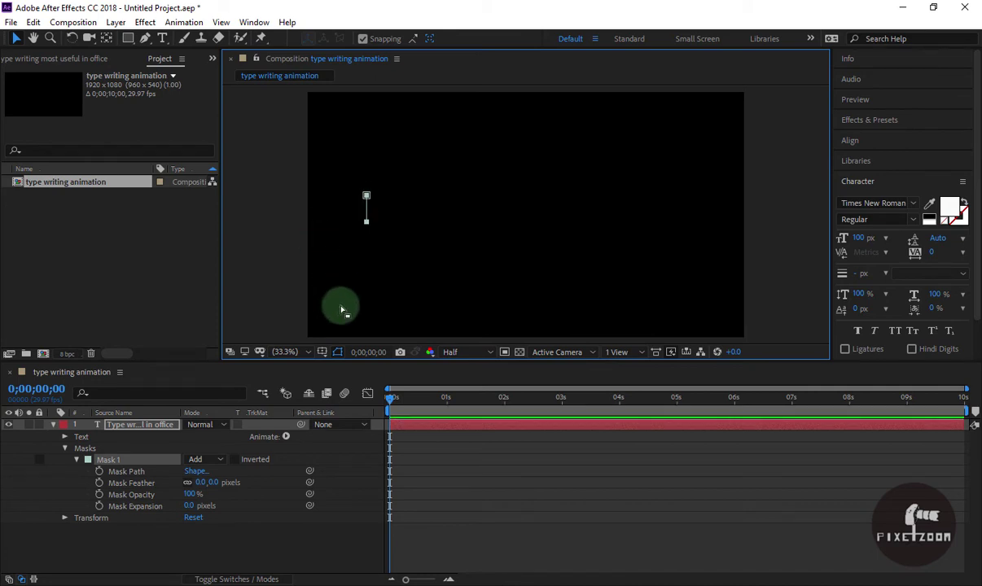
{"action": "left_click", "coordinate": [99, 471]}
Step: At 2 s, widen the mask's right side to uncover 'Type writing', adding a Mask Path keyframe
{"action": "left_click", "coordinate": [388, 400]}
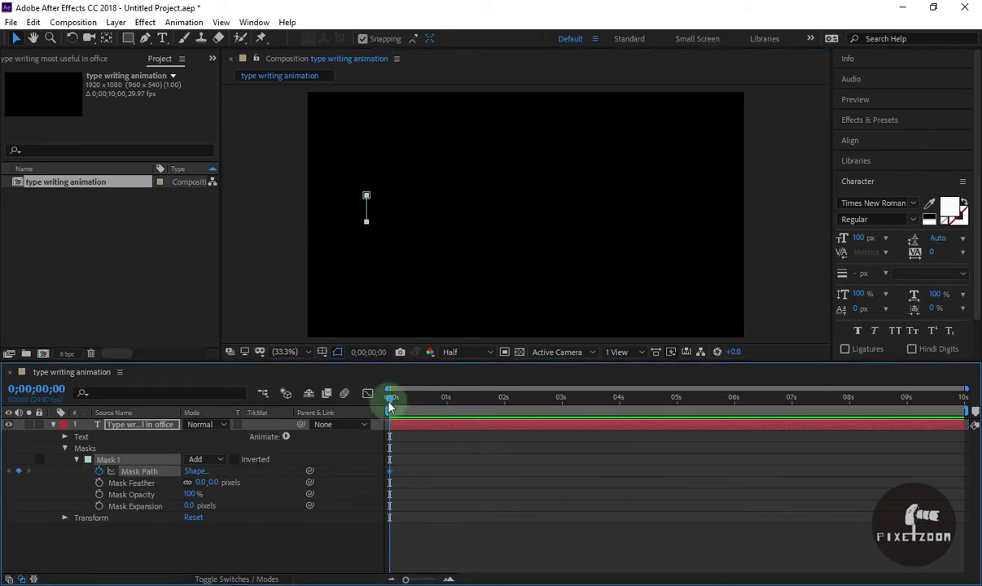
{"action": "left_click_drag", "start_coordinate": [388, 407], "coordinate": [505, 411]}
{"action": "left_click", "coordinate": [369, 210]}
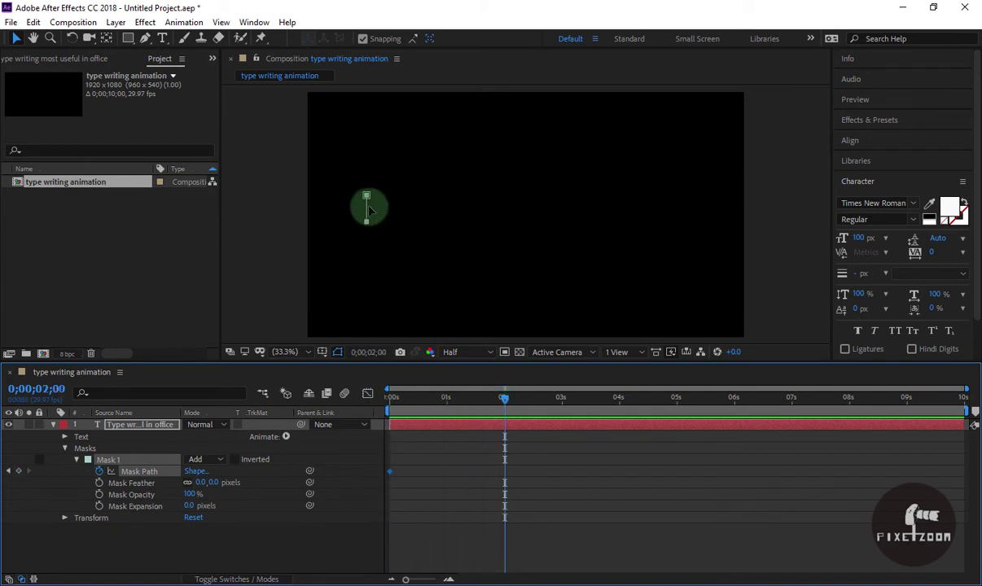
{"action": "left_click_drag", "start_coordinate": [367, 210], "coordinate": [372, 211]}
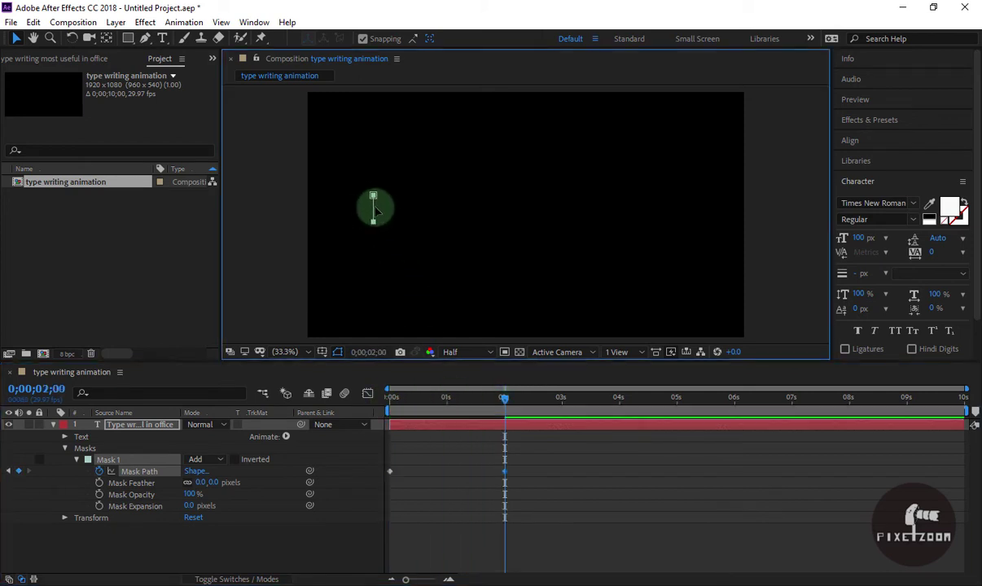
{"action": "left_click", "coordinate": [153, 424]}
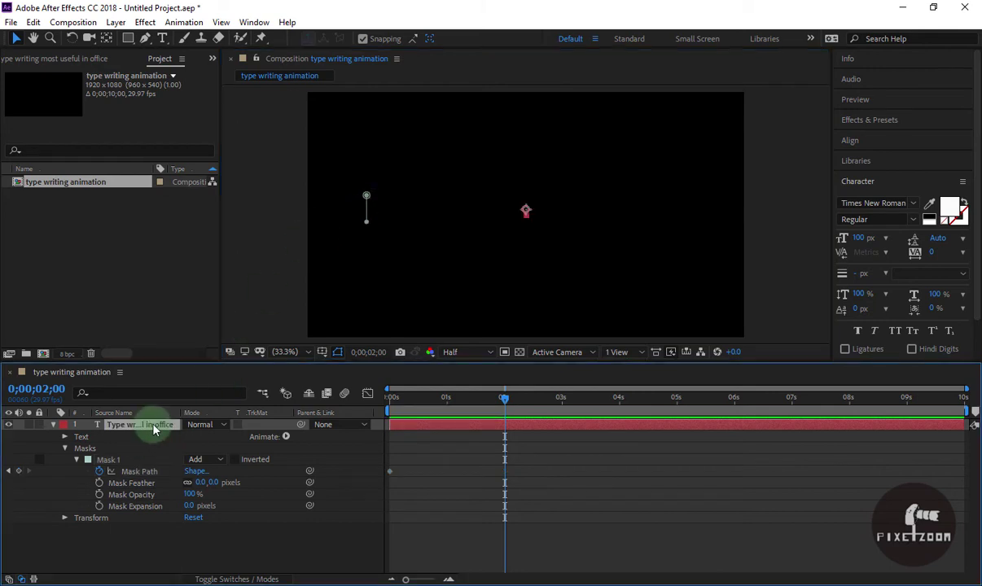
{"action": "left_click", "coordinate": [122, 460]}
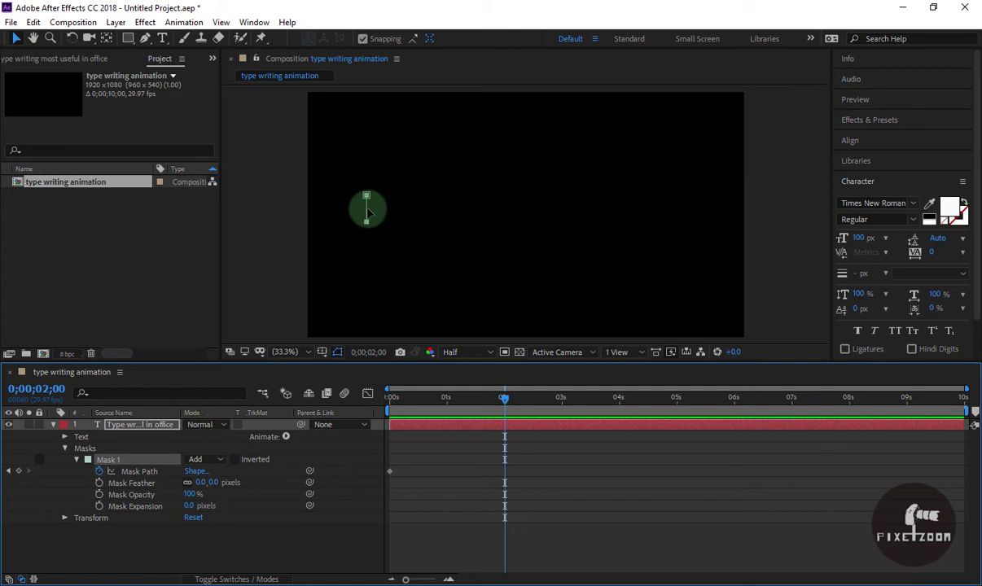
{"action": "left_click_drag", "start_coordinate": [367, 209], "coordinate": [367, 210]}
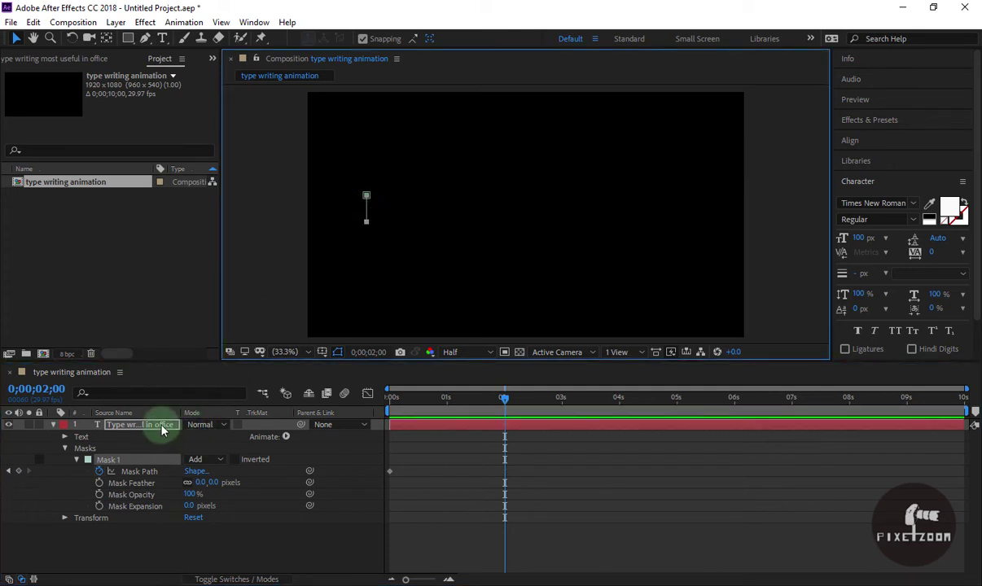
{"action": "left_click", "coordinate": [85, 449]}
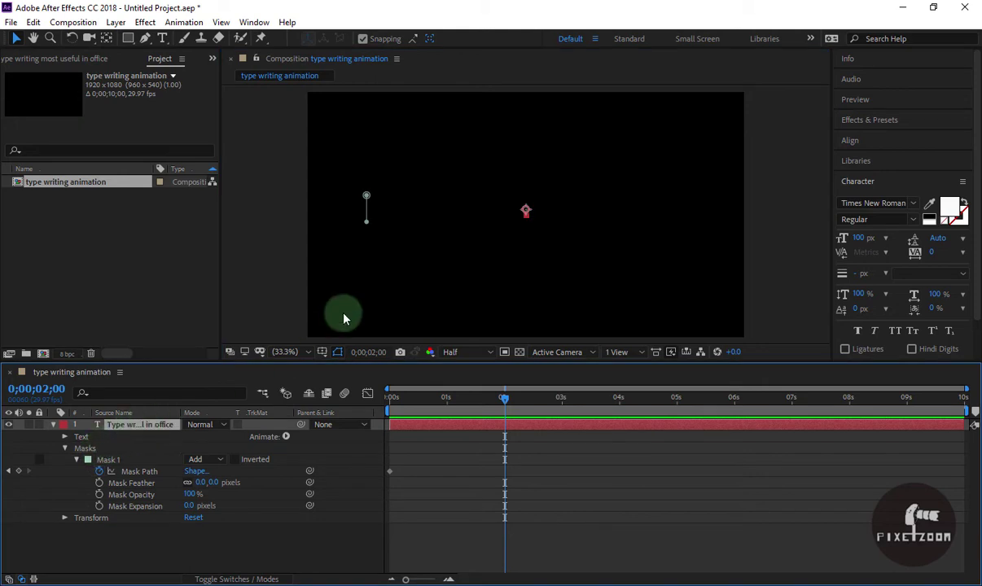
{"action": "double_click", "coordinate": [373, 208]}
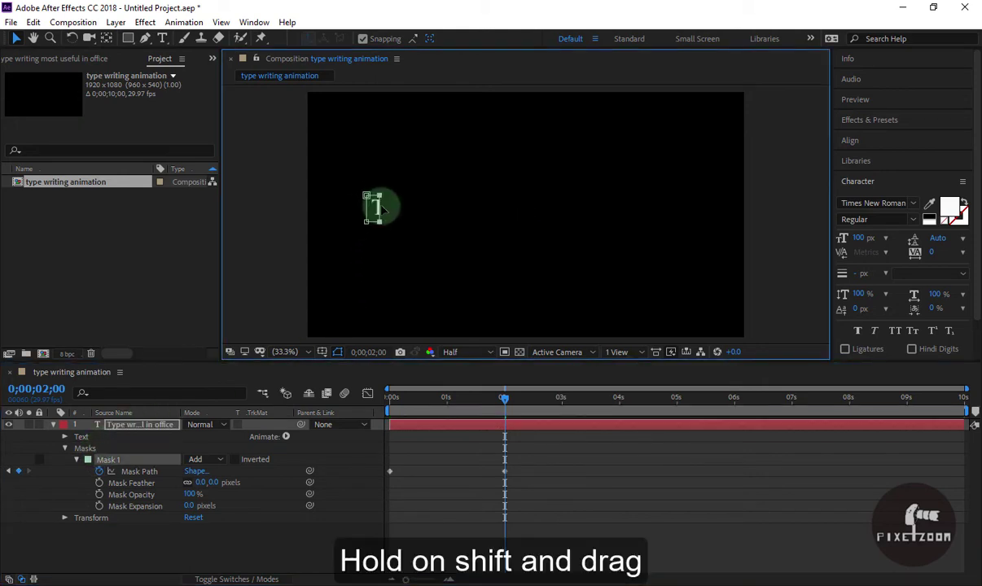
{"action": "left_click_drag", "start_coordinate": [384, 210], "coordinate": [486, 206]}
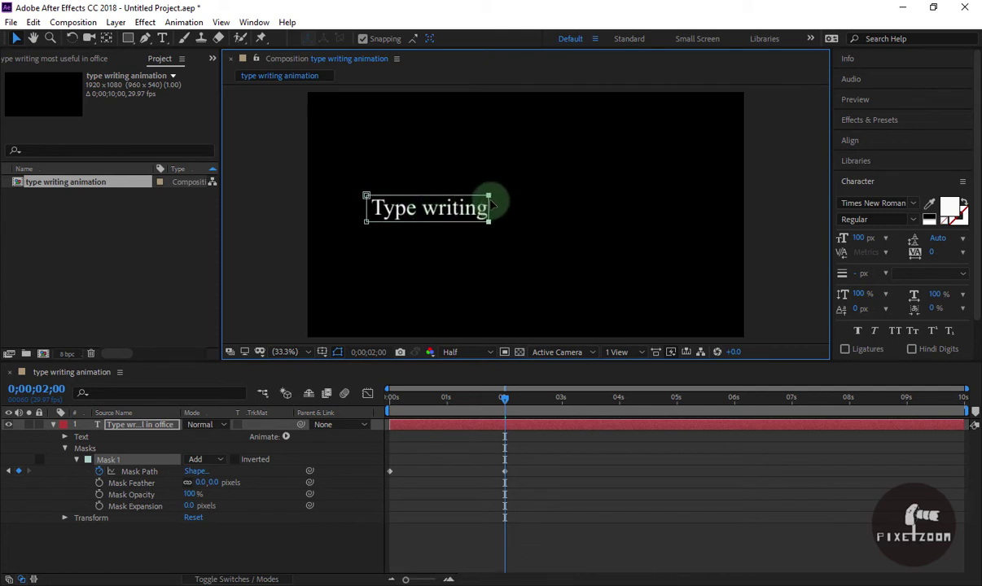
Step: Hold the mask with a keyframe at 3 s, then widen it to reveal 'most useful' at 5 s
{"action": "left_click", "coordinate": [504, 401]}
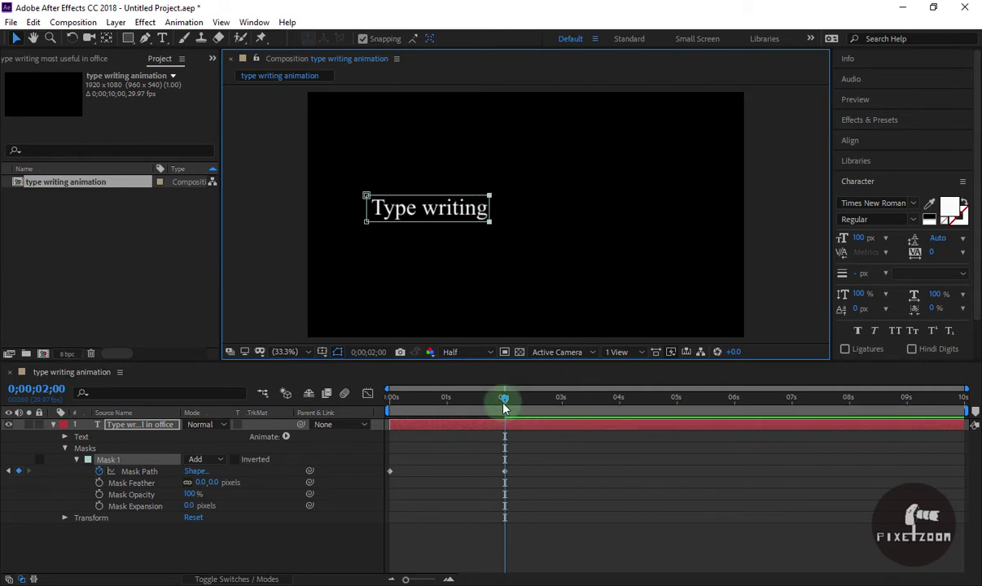
{"action": "left_click_drag", "start_coordinate": [512, 403], "coordinate": [563, 401]}
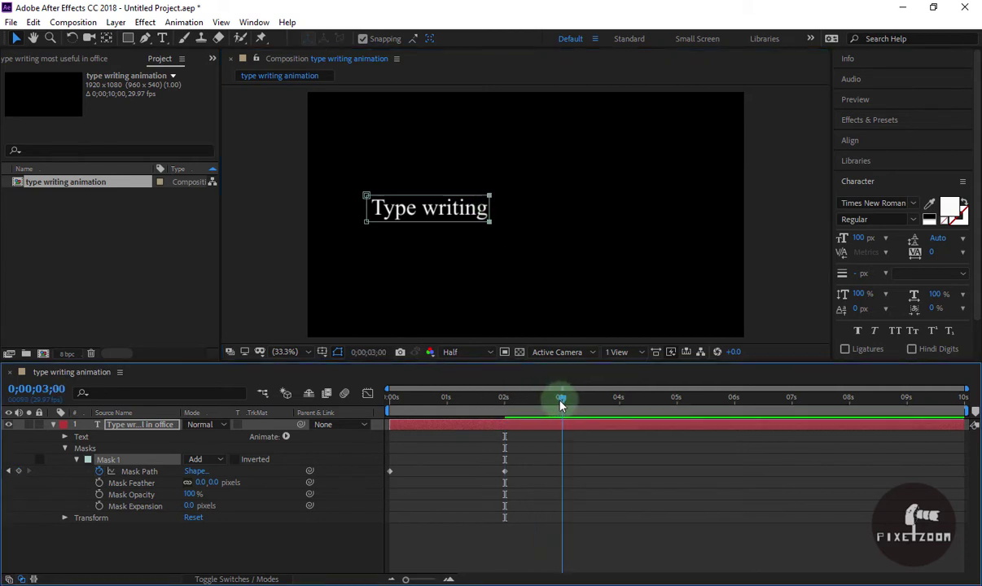
{"action": "left_click", "coordinate": [218, 462]}
{"action": "left_click", "coordinate": [18, 471]}
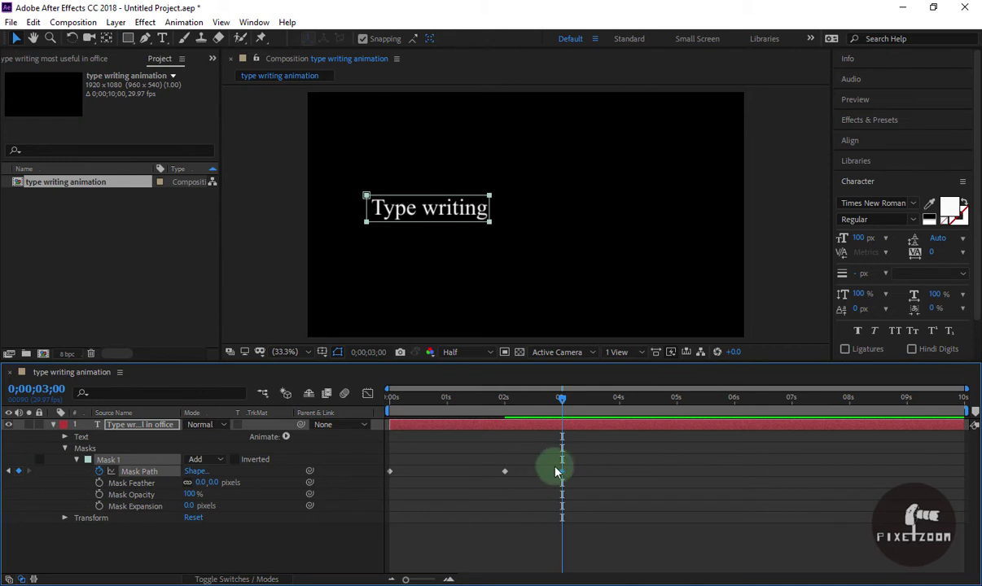
{"action": "mouse_move", "coordinate": [561, 399]}
{"action": "left_mouse_down"}
{"action": "mouse_move", "coordinate": [672, 415]}
{"action": "mouse_move", "coordinate": [676, 401]}
{"action": "left_mouse_up"}
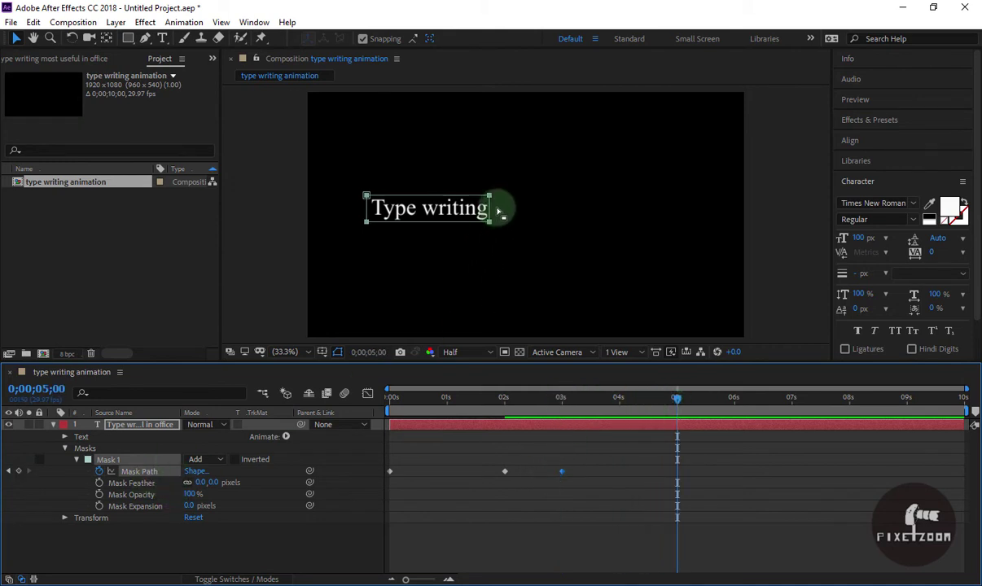
{"action": "left_click", "coordinate": [158, 425]}
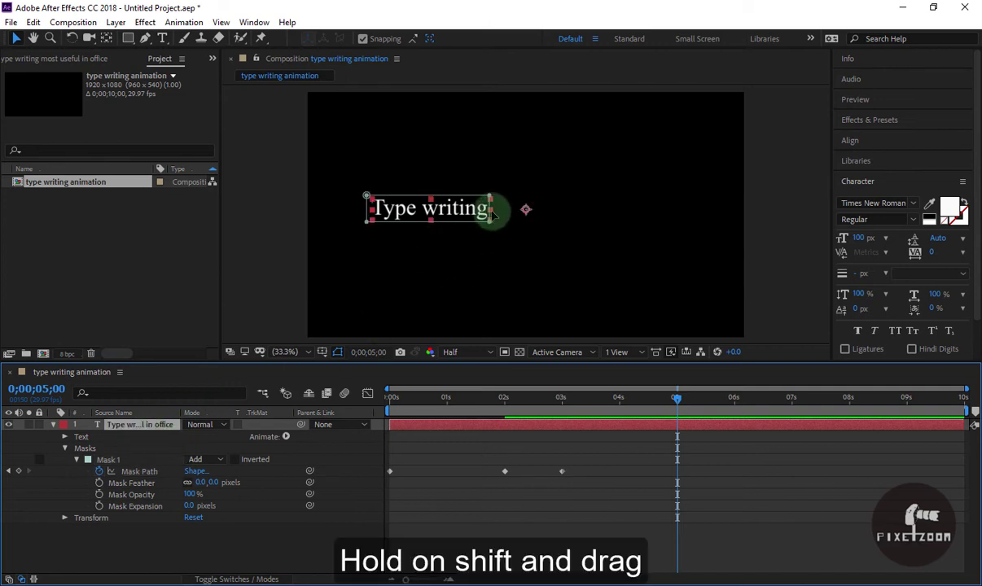
{"action": "left_click_drag", "start_coordinate": [491, 211], "coordinate": [602, 220]}
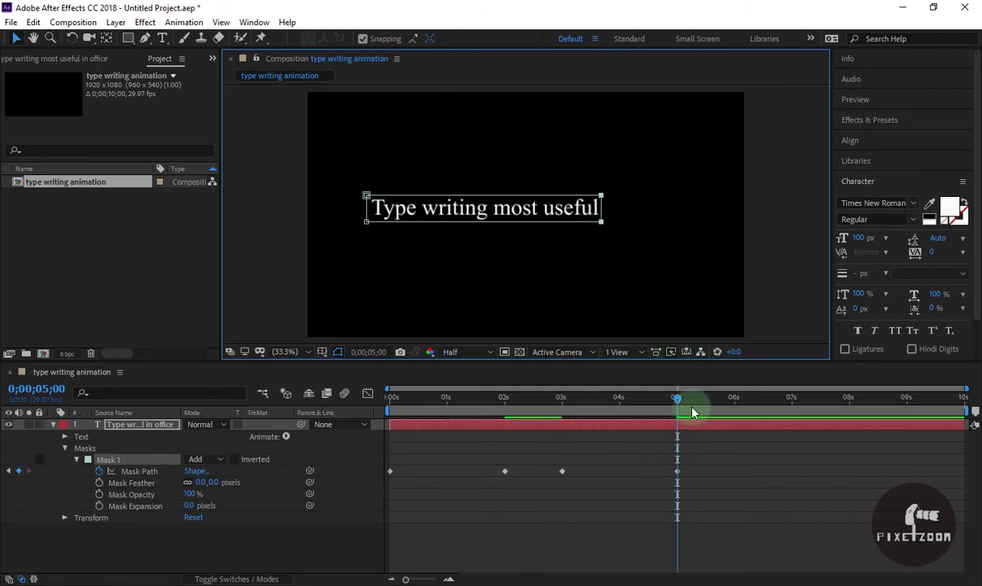
Step: Hold the mask at 6 s, reveal 'in office' with a final keyframe moved to 8 s, then scrub to check
{"action": "left_click_drag", "start_coordinate": [673, 399], "coordinate": [734, 399]}
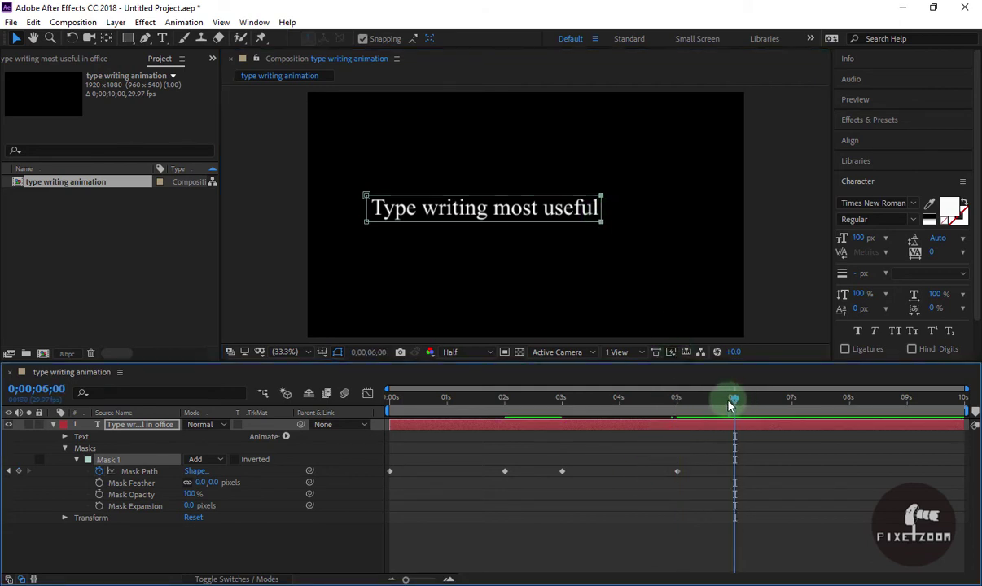
{"action": "left_click", "coordinate": [18, 471]}
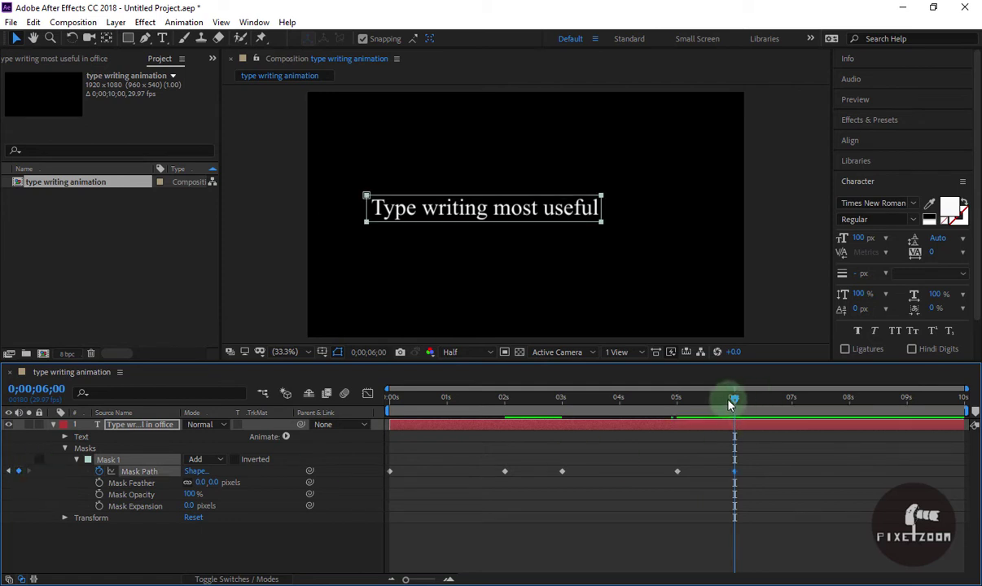
{"action": "left_click_drag", "start_coordinate": [733, 398], "coordinate": [765, 398]}
{"action": "left_click", "coordinate": [791, 399]}
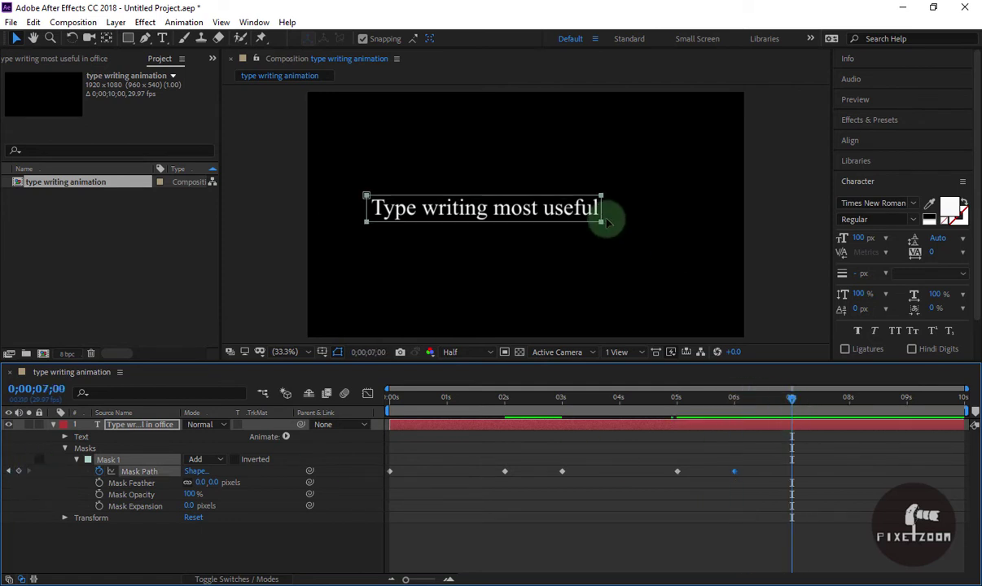
{"action": "left_click", "coordinate": [122, 424]}
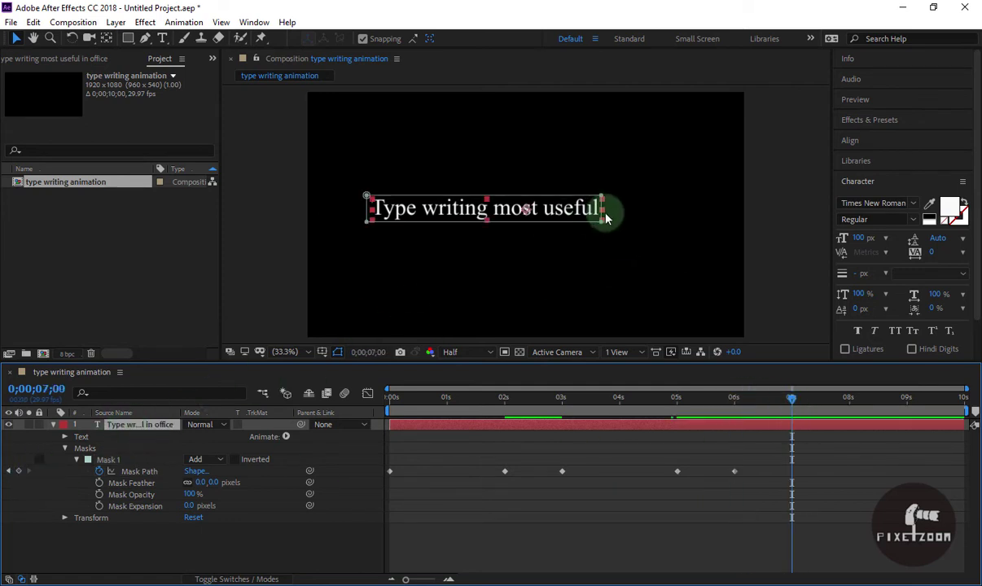
{"action": "left_click_drag", "start_coordinate": [601, 212], "coordinate": [684, 212]}
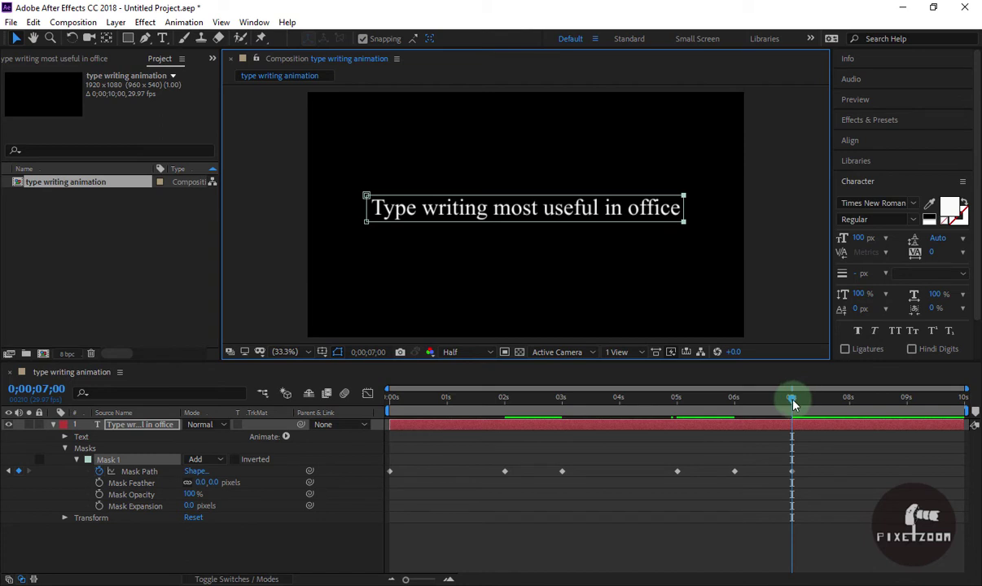
{"action": "left_click_drag", "start_coordinate": [794, 404], "coordinate": [852, 408]}
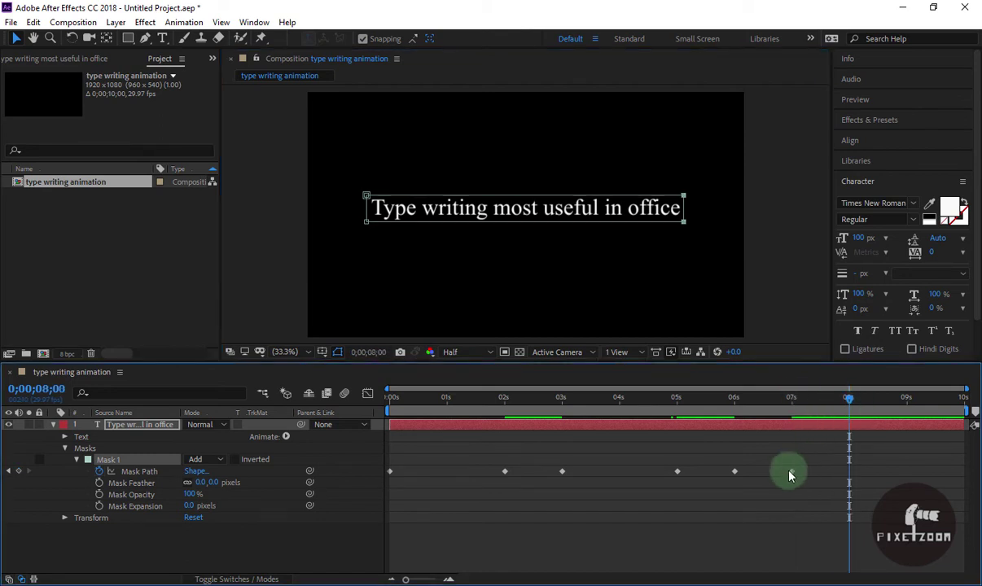
{"action": "left_click_drag", "start_coordinate": [791, 471], "coordinate": [850, 479]}
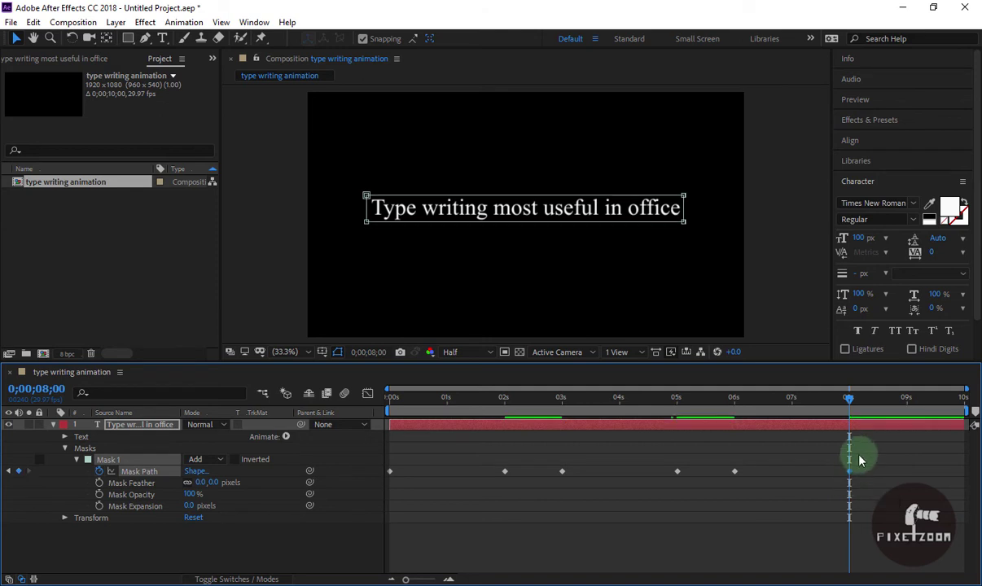
{"action": "mouse_move", "coordinate": [850, 405]}
{"action": "left_mouse_down"}
{"action": "mouse_move", "coordinate": [623, 405]}
{"action": "mouse_move", "coordinate": [864, 405]}
{"action": "mouse_move", "coordinate": [552, 405]}
{"action": "left_mouse_up"}
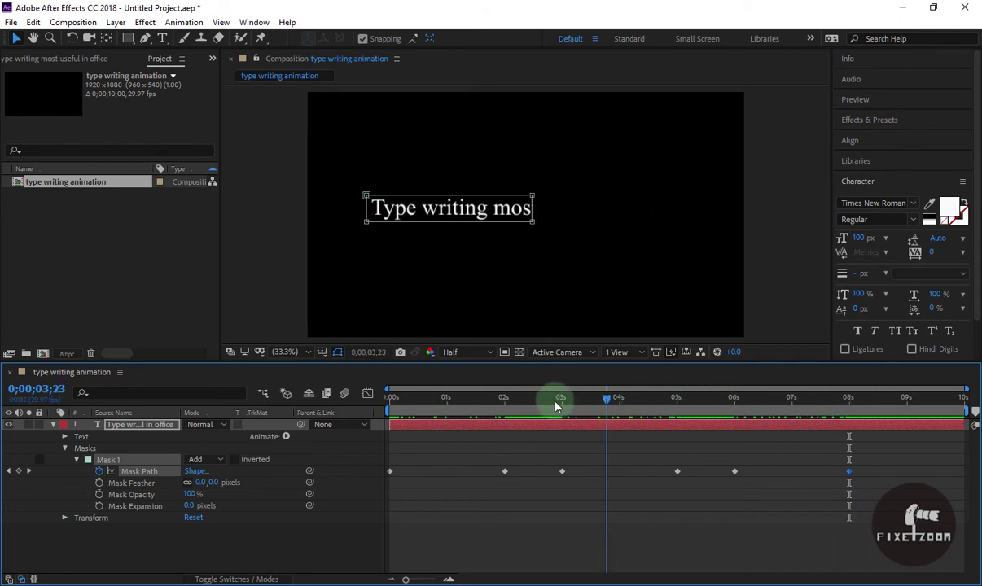
Step: Draw a thin white rectangle bar at the left edge of the text as a cursor
{"action": "left_click", "coordinate": [53, 425]}
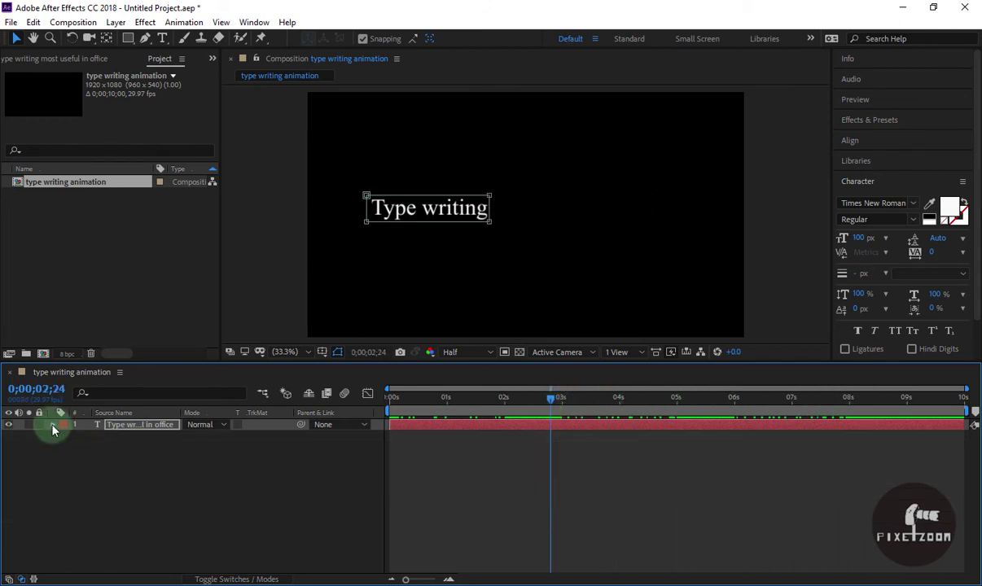
{"action": "left_click", "coordinate": [127, 39]}
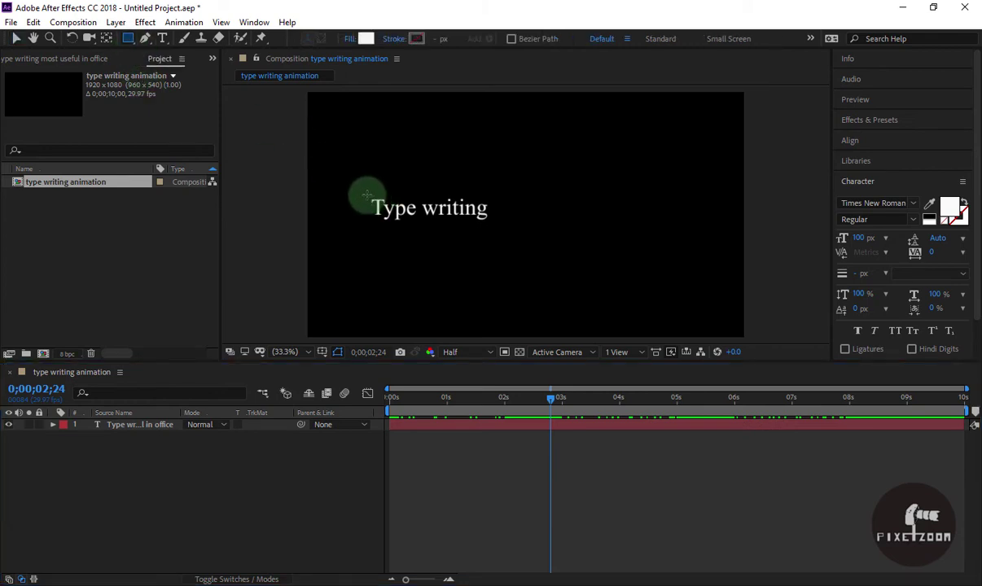
{"action": "left_click_drag", "start_coordinate": [363, 194], "coordinate": [372, 220]}
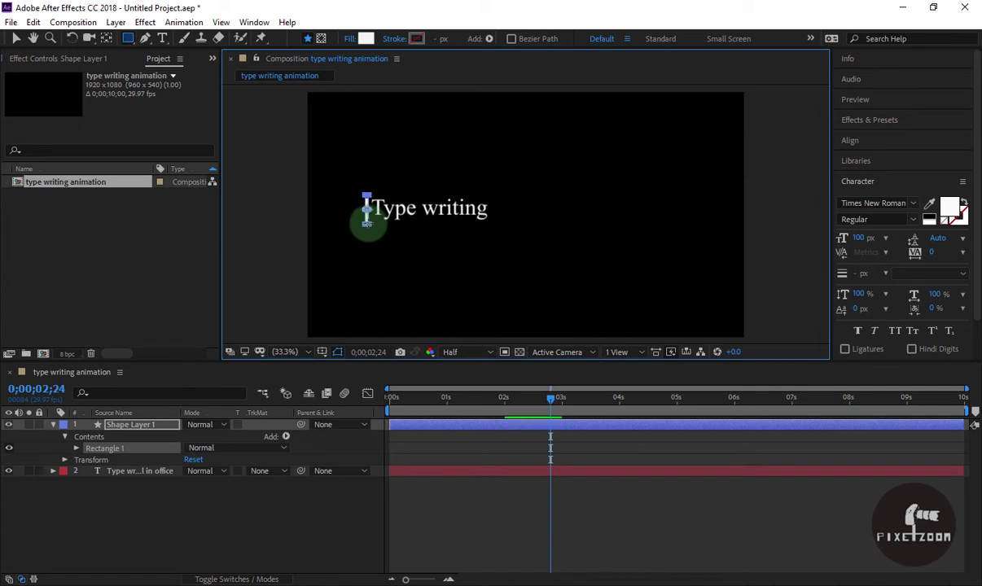
{"action": "left_click", "coordinate": [216, 513]}
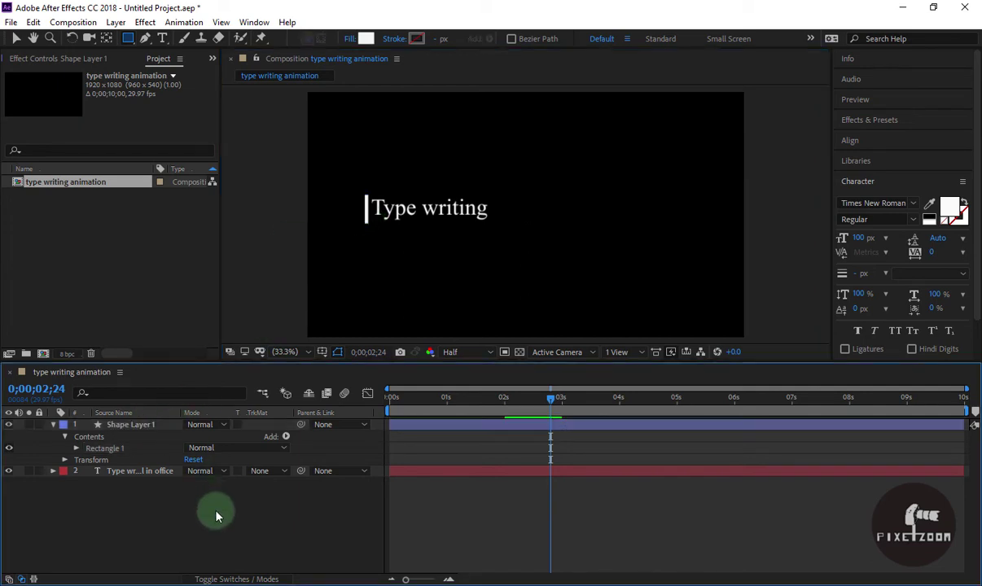
Step: Centre the cursor bar vertically in the composition using Align, leaving the text's position unchanged
{"action": "left_click", "coordinate": [137, 432]}
{"action": "left_click", "coordinate": [146, 470]}
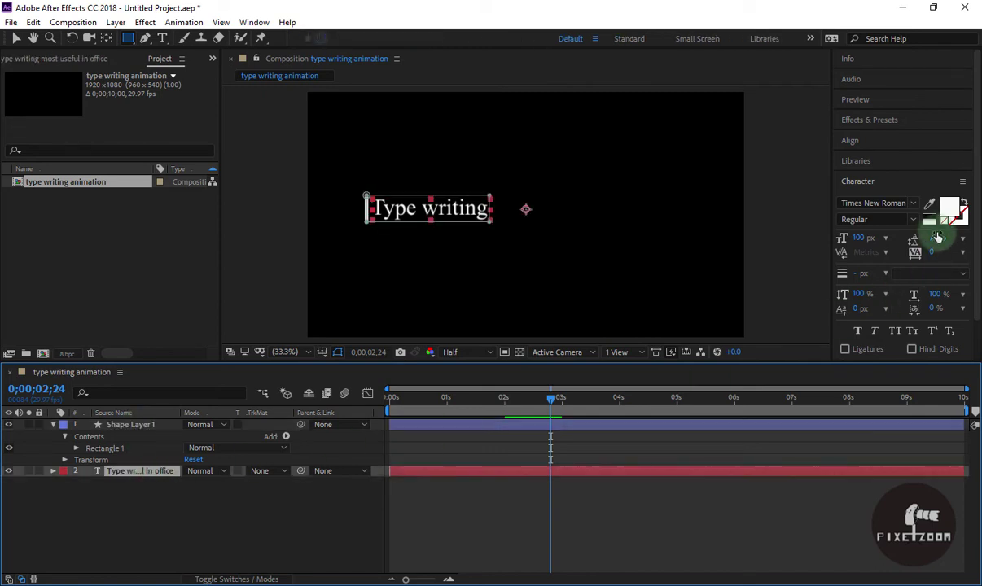
{"action": "left_click", "coordinate": [849, 141]}
{"action": "left_click", "coordinate": [869, 174]}
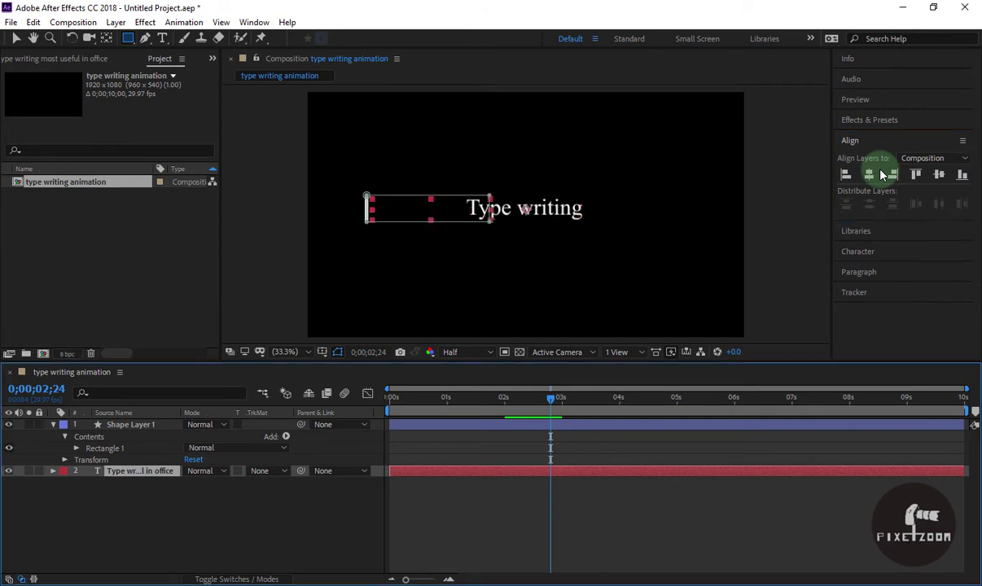
{"action": "key", "text": "ctrl+z"}
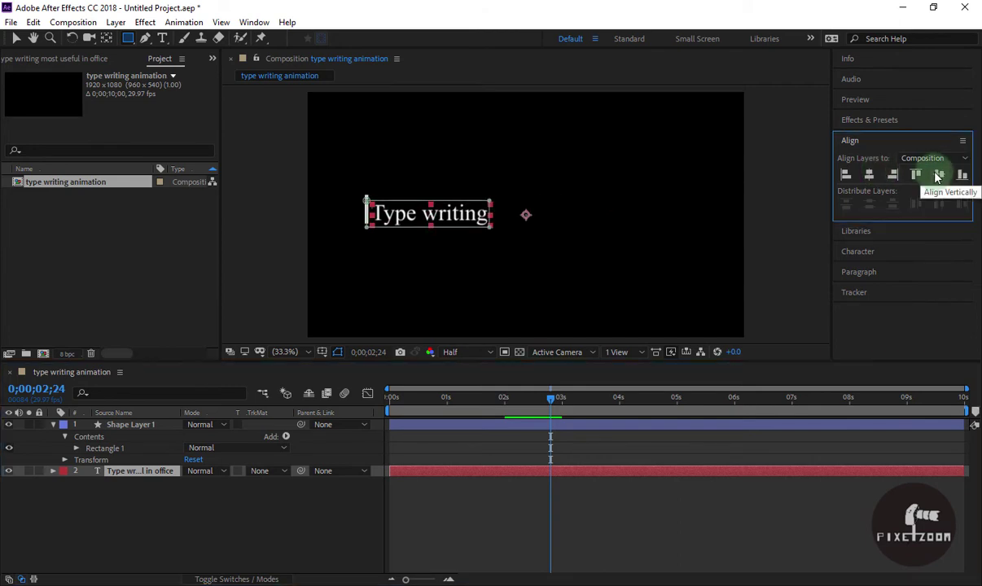
{"action": "left_click", "coordinate": [154, 426]}
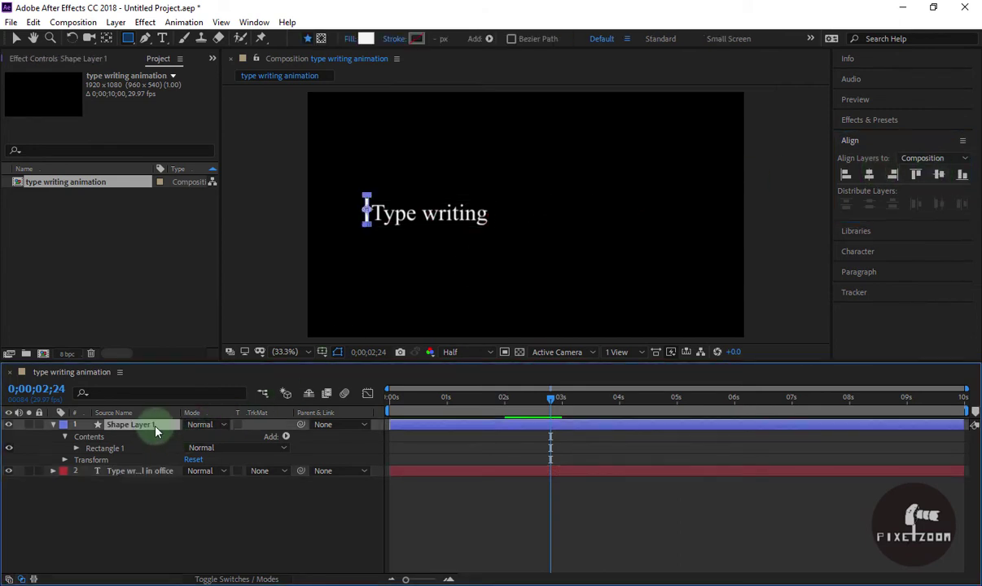
{"action": "left_click", "coordinate": [937, 174]}
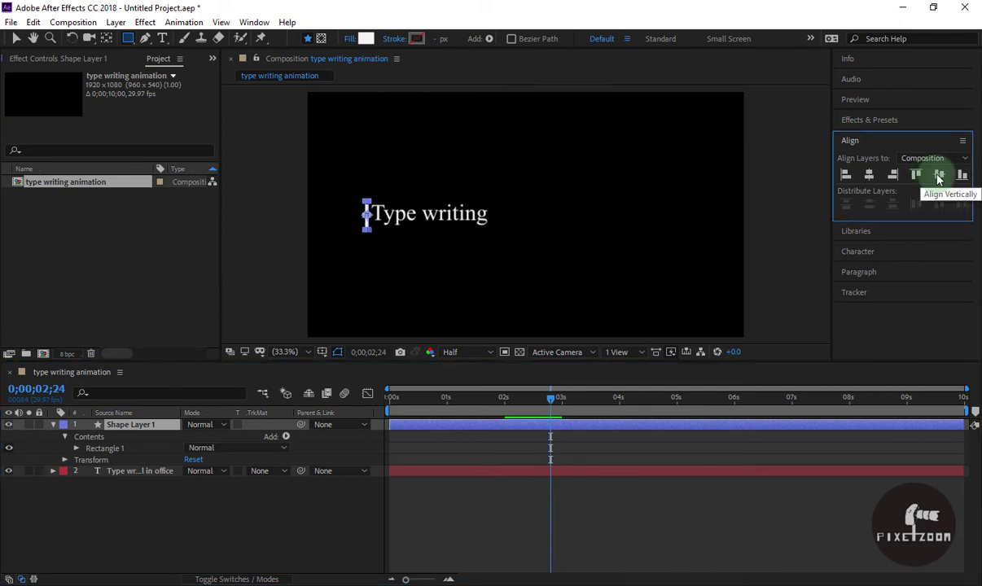
{"action": "left_click", "coordinate": [214, 504]}
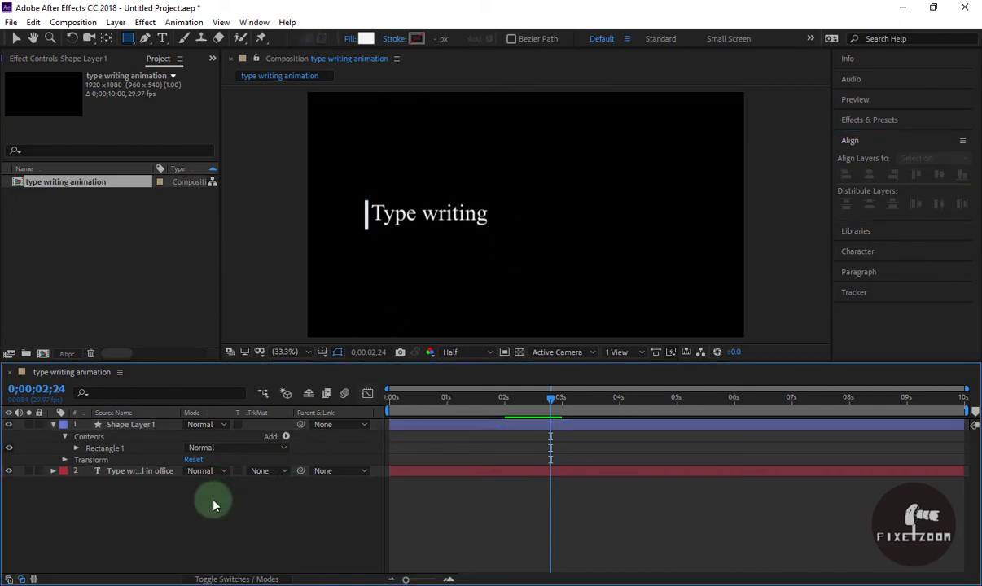
Step: Show the mask keyframes and the bar's Position, then set a Position keyframe at 0 s
{"action": "left_click", "coordinate": [151, 471]}
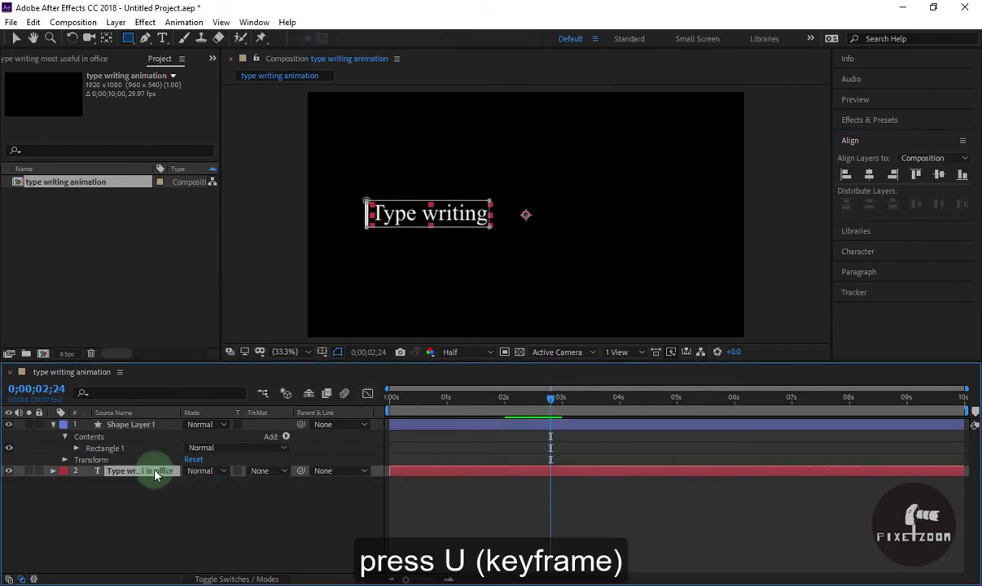
{"action": "key", "text": "u"}
{"action": "left_click_drag", "start_coordinate": [550, 398], "coordinate": [390, 400]}
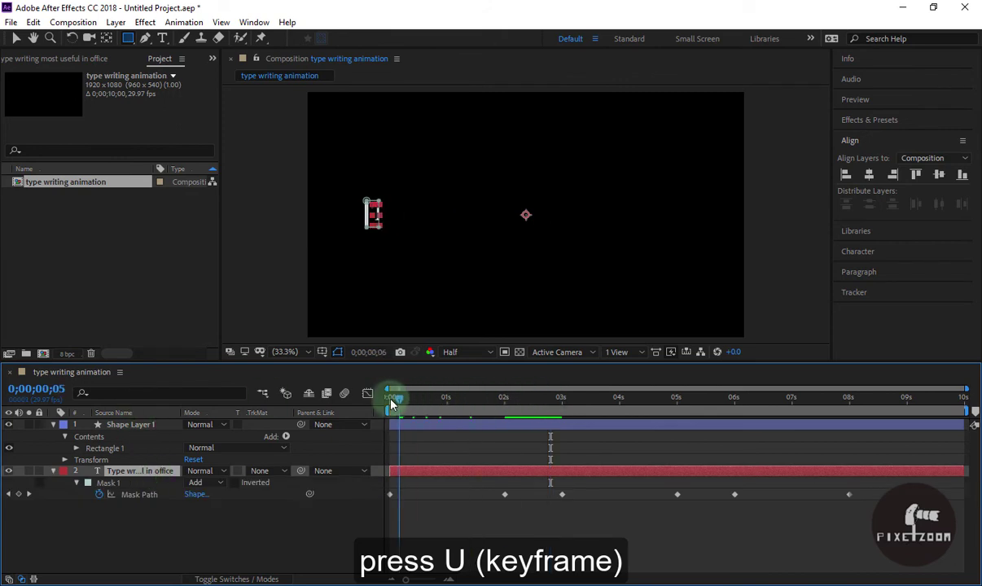
{"action": "left_click", "coordinate": [151, 428]}
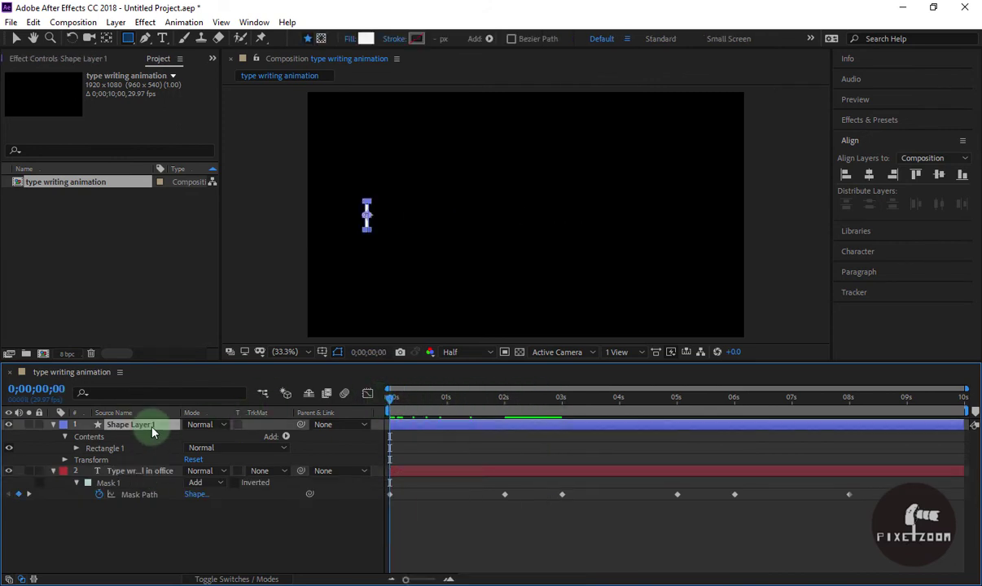
{"action": "key", "text": "p"}
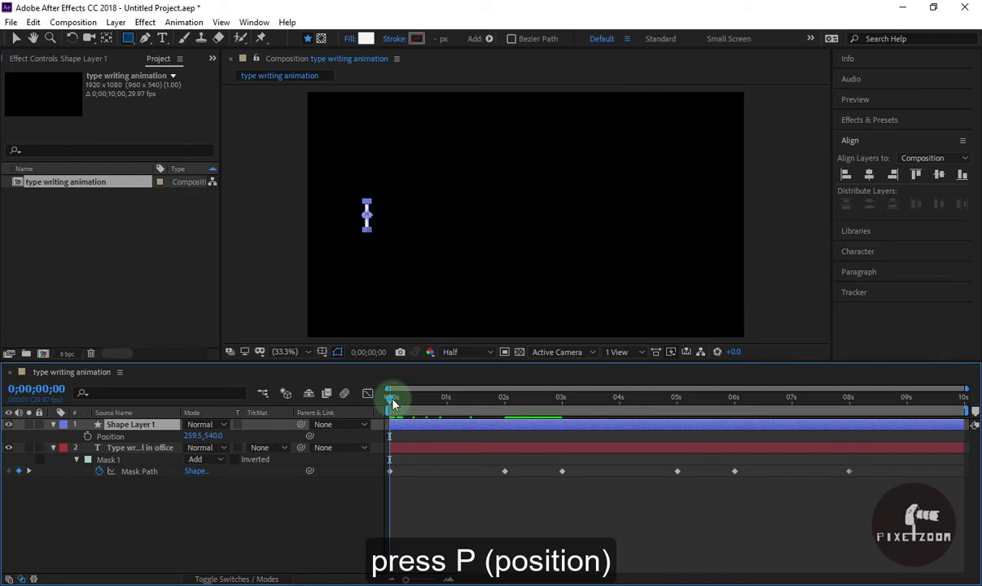
{"action": "left_click", "coordinate": [138, 472]}
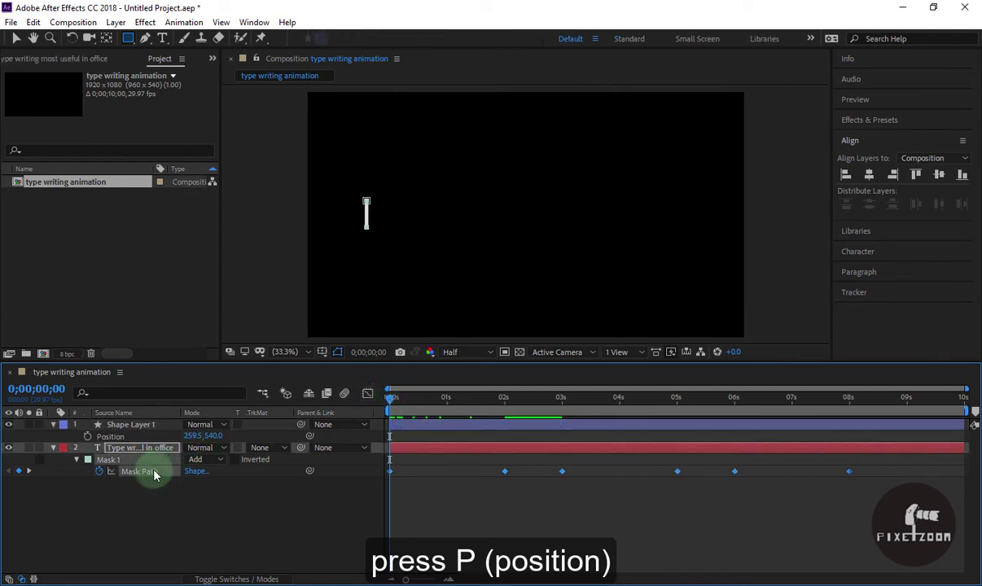
{"action": "scroll", "coordinate": [371, 212], "scroll_direction": "up", "scroll_amount": 3}
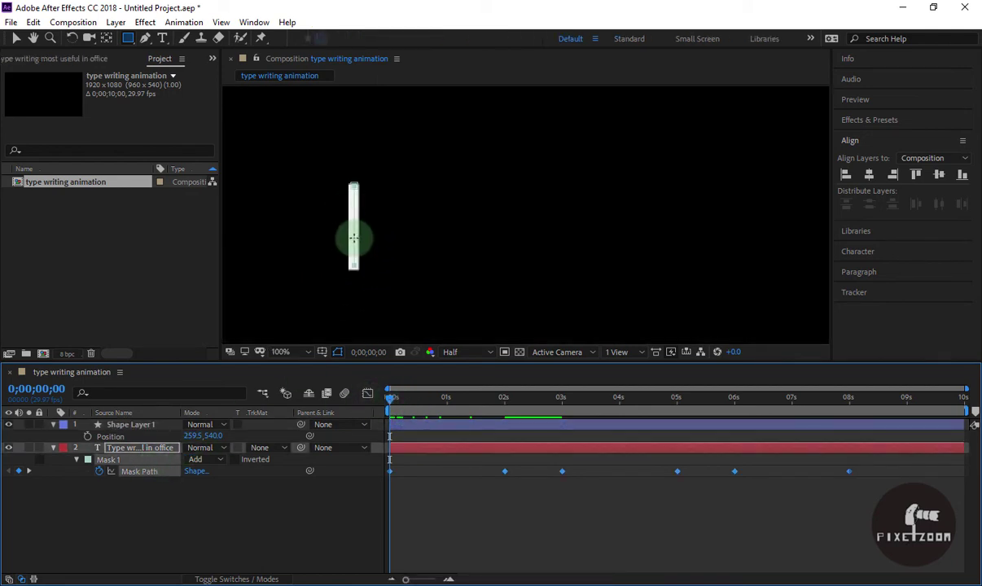
{"action": "left_click", "coordinate": [159, 425]}
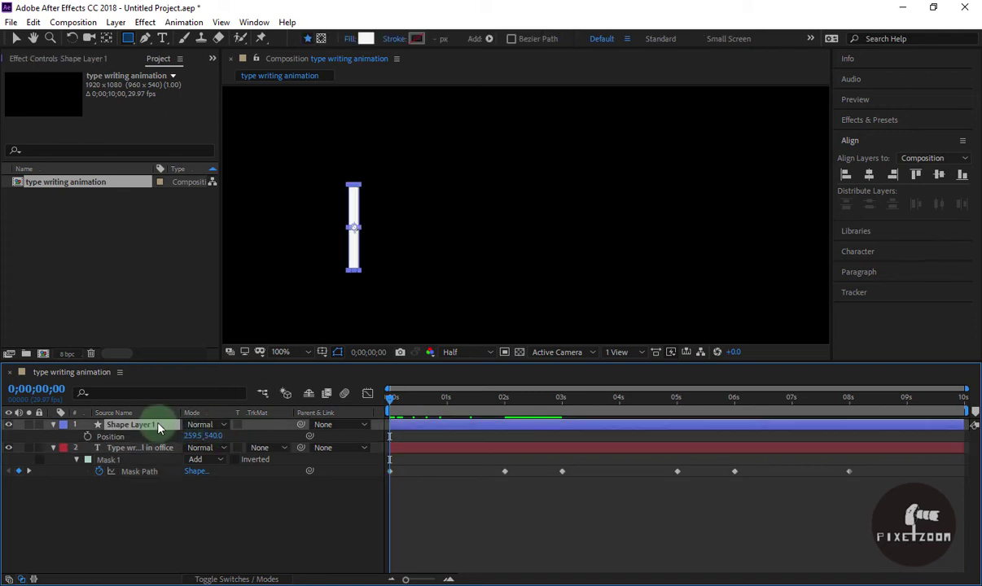
{"action": "left_click", "coordinate": [351, 218]}
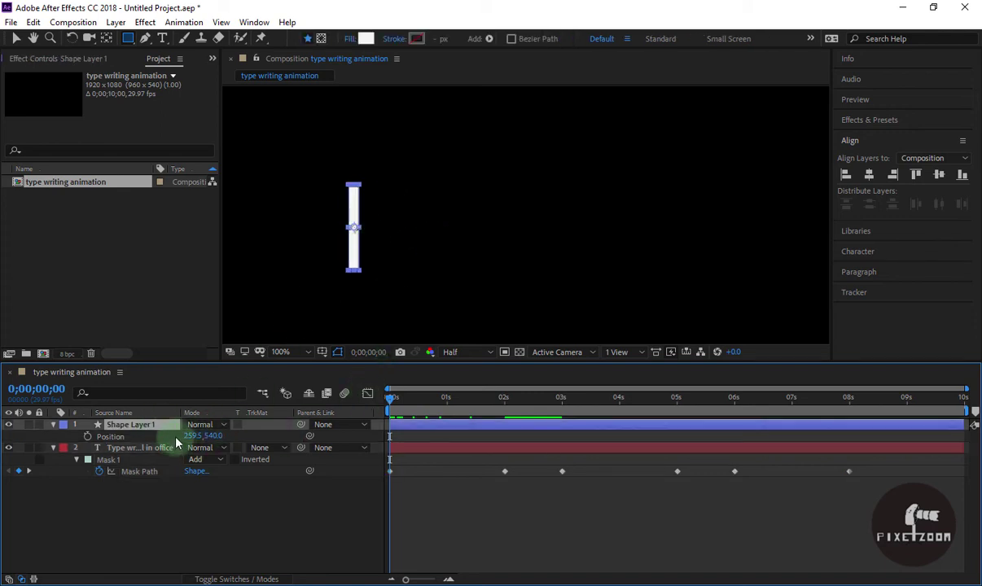
{"action": "left_click", "coordinate": [87, 436]}
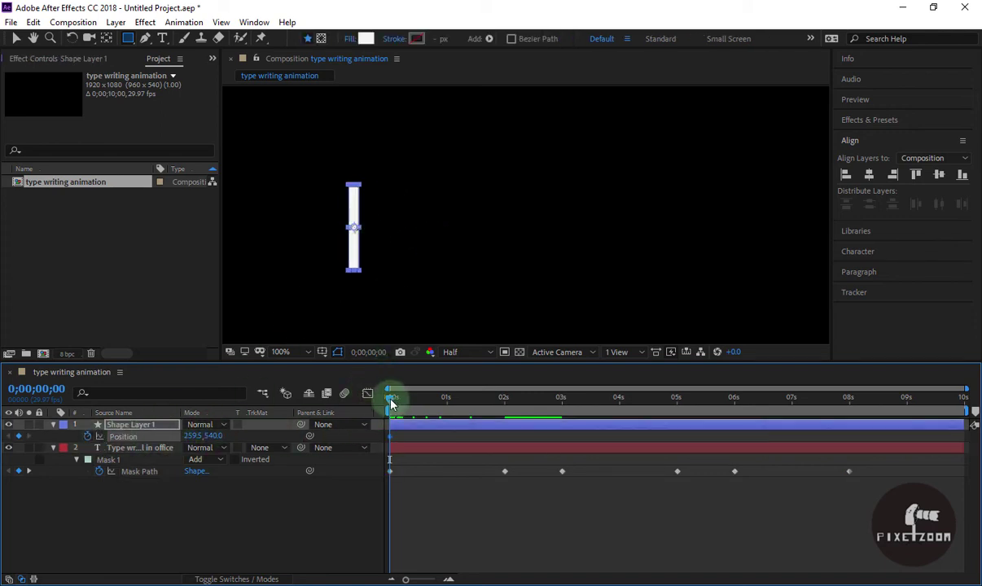
Step: Move the bar to the end of 'Type writing' at 2 s and hold it there at 3 s
{"action": "left_click_drag", "start_coordinate": [391, 398], "coordinate": [504, 399]}
{"action": "left_click", "coordinate": [195, 440]}
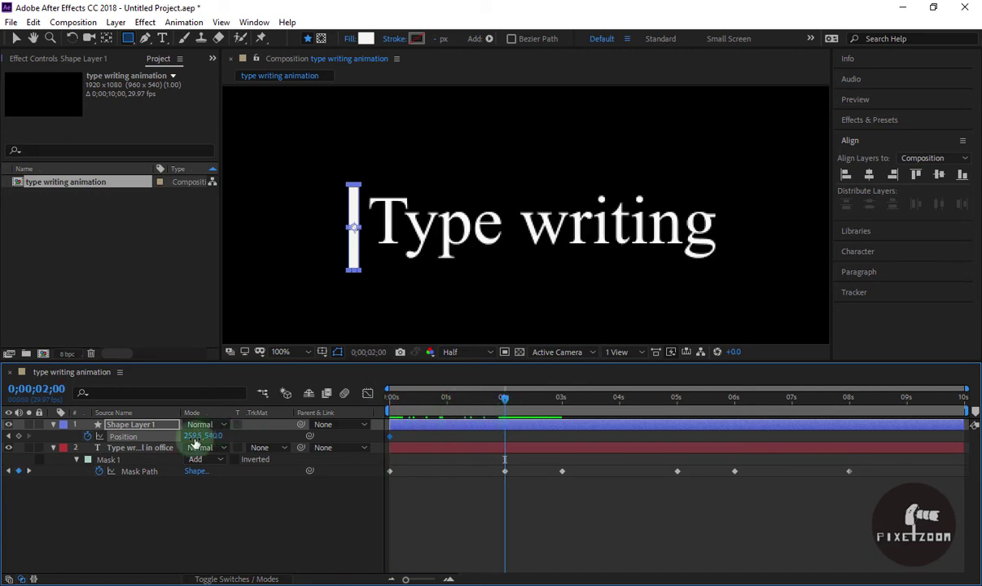
{"action": "left_click_drag", "start_coordinate": [195, 441], "coordinate": [557, 437]}
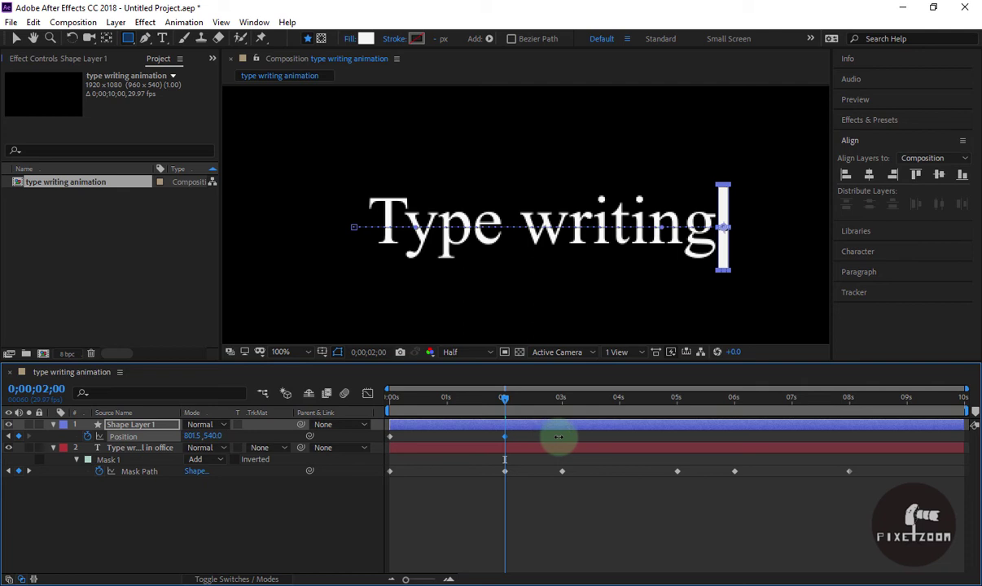
{"action": "left_click", "coordinate": [140, 470]}
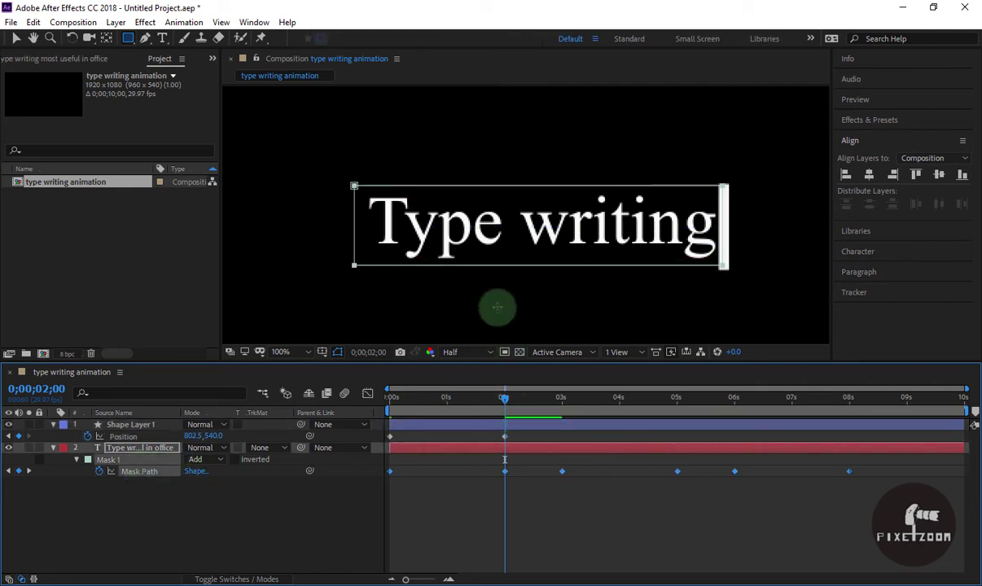
{"action": "scroll", "coordinate": [448, 209], "scroll_direction": "down", "scroll_amount": 2}
{"action": "scroll", "coordinate": [448, 209], "scroll_direction": "down", "scroll_amount": 2}
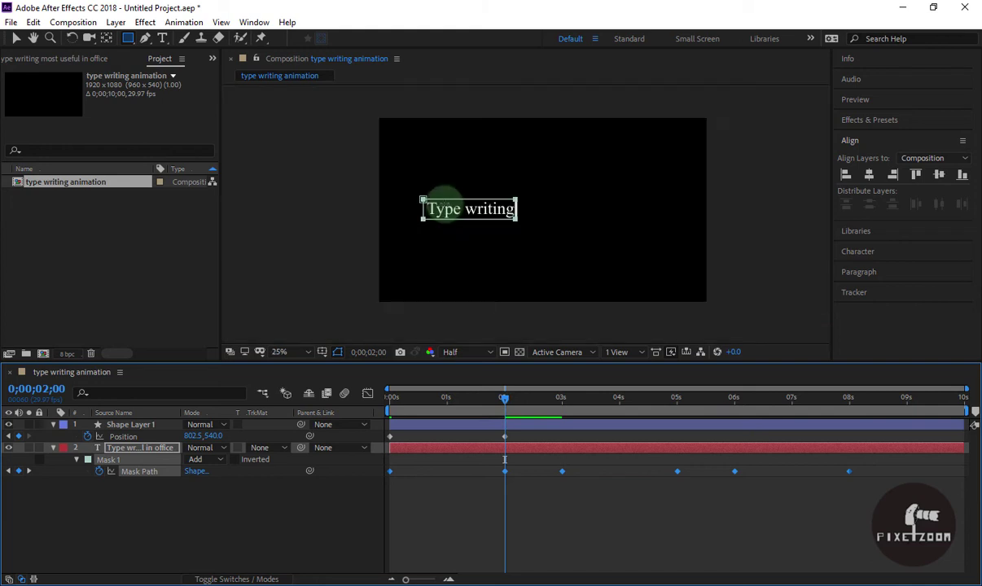
{"action": "scroll", "coordinate": [602, 205], "scroll_direction": "up", "scroll_amount": 2}
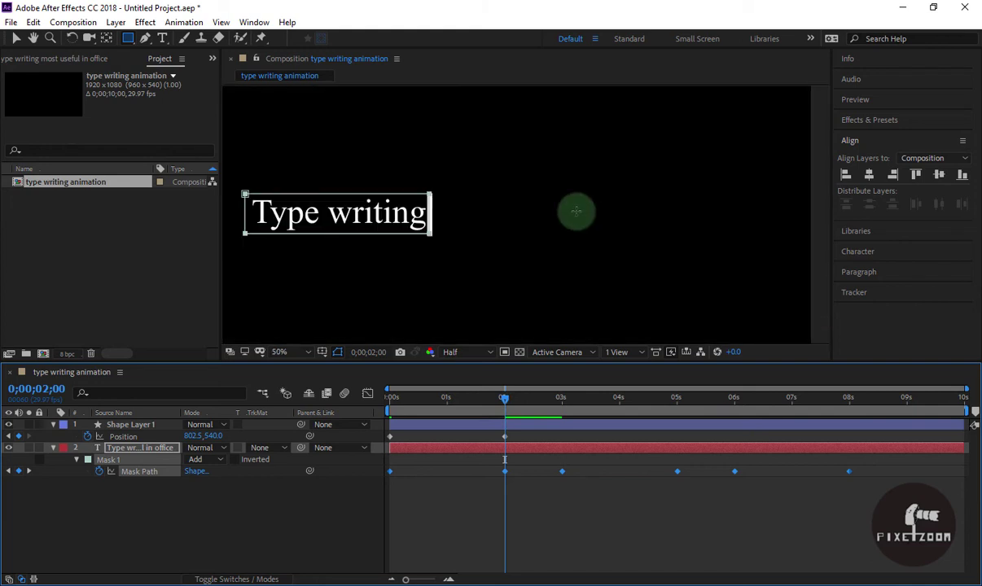
{"action": "left_click", "coordinate": [564, 415]}
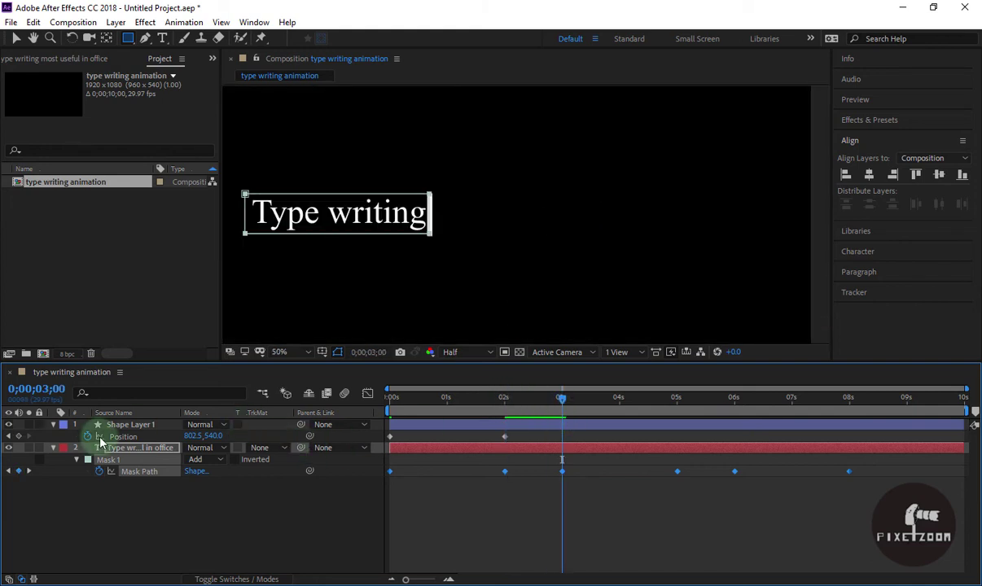
{"action": "left_click", "coordinate": [18, 436]}
Step: Slide the bar past 'useful' at 5 s, hold at 6 s, reach 'office' at 8 s, then preview
{"action": "left_click_drag", "start_coordinate": [563, 398], "coordinate": [677, 421]}
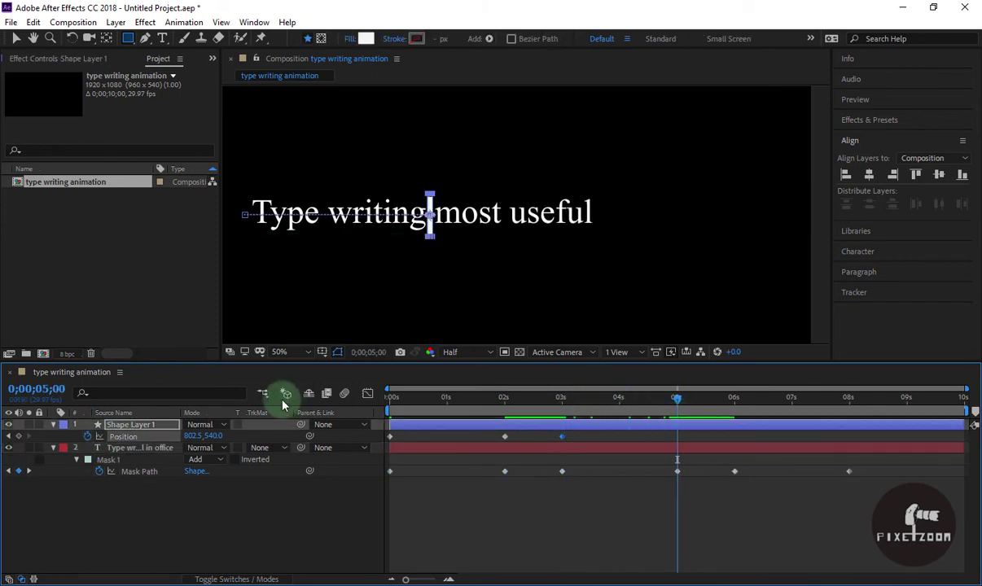
{"action": "left_click_drag", "start_coordinate": [195, 435], "coordinate": [525, 437]}
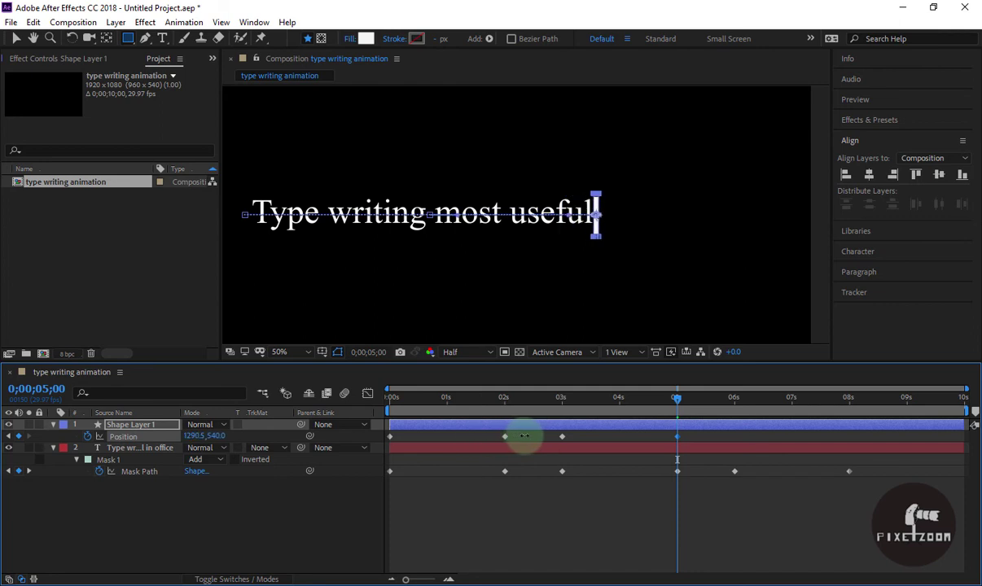
{"action": "left_click_drag", "start_coordinate": [678, 399], "coordinate": [739, 415]}
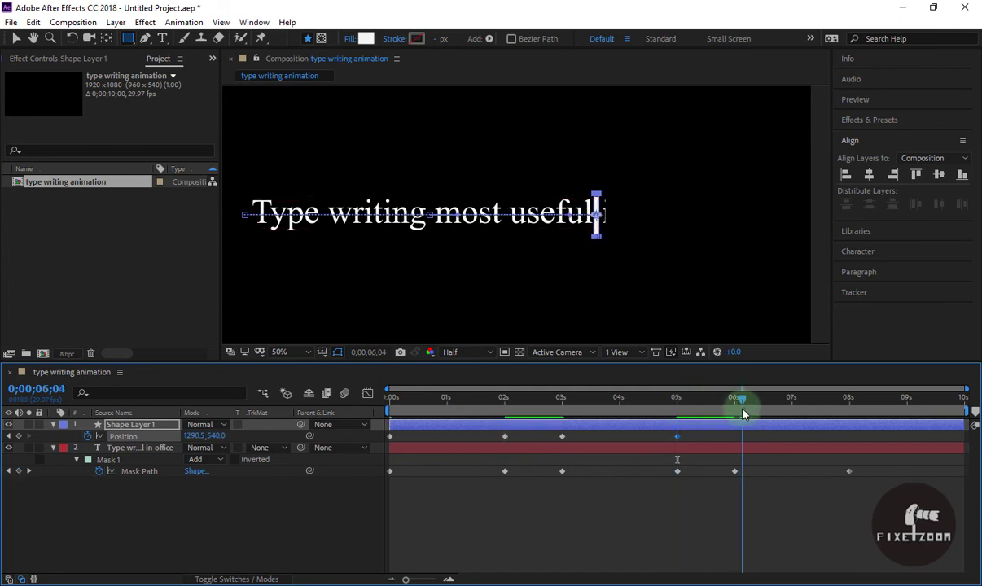
{"action": "left_click", "coordinate": [18, 437]}
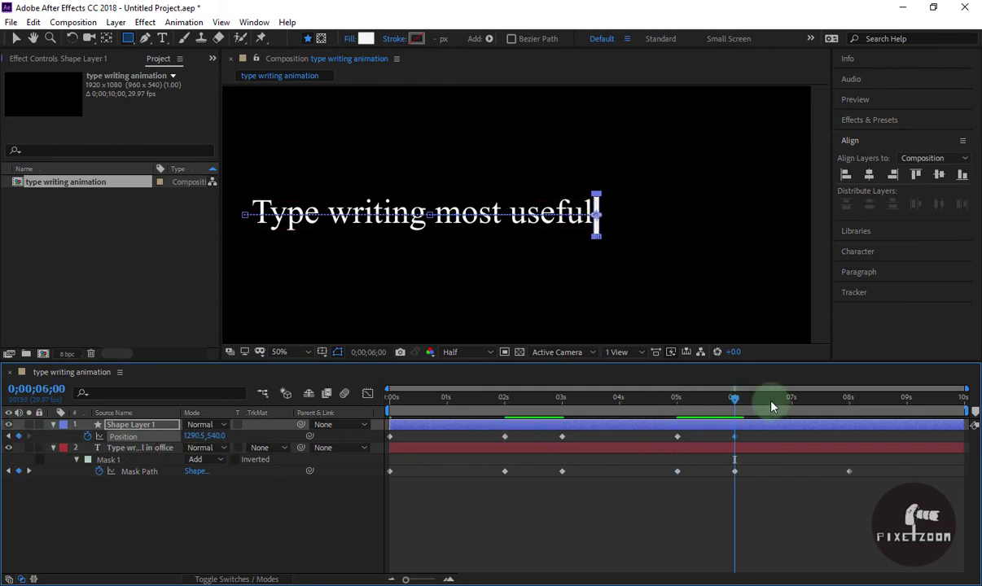
{"action": "left_click_drag", "start_coordinate": [735, 403], "coordinate": [848, 398]}
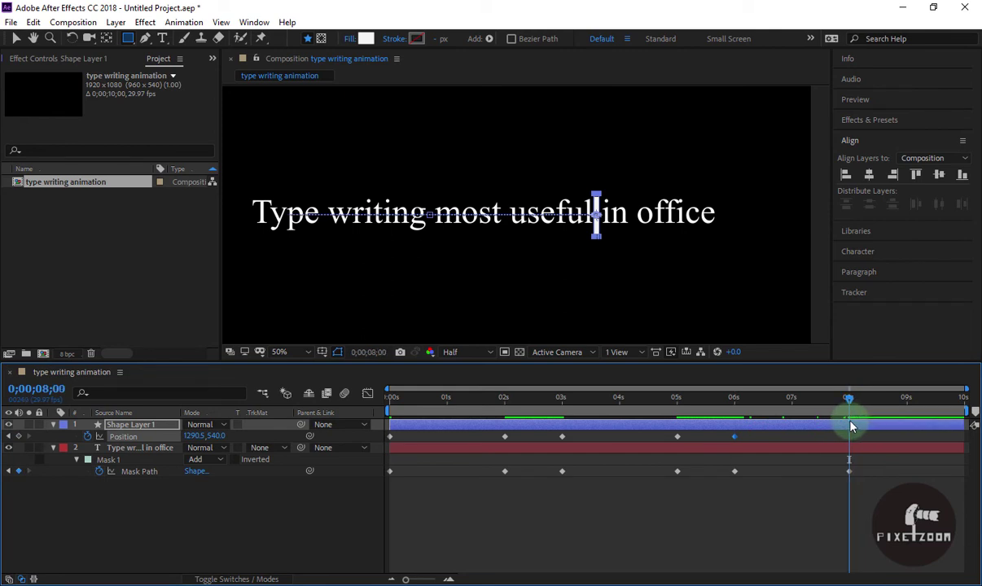
{"action": "left_click_drag", "start_coordinate": [196, 436], "coordinate": [436, 444]}
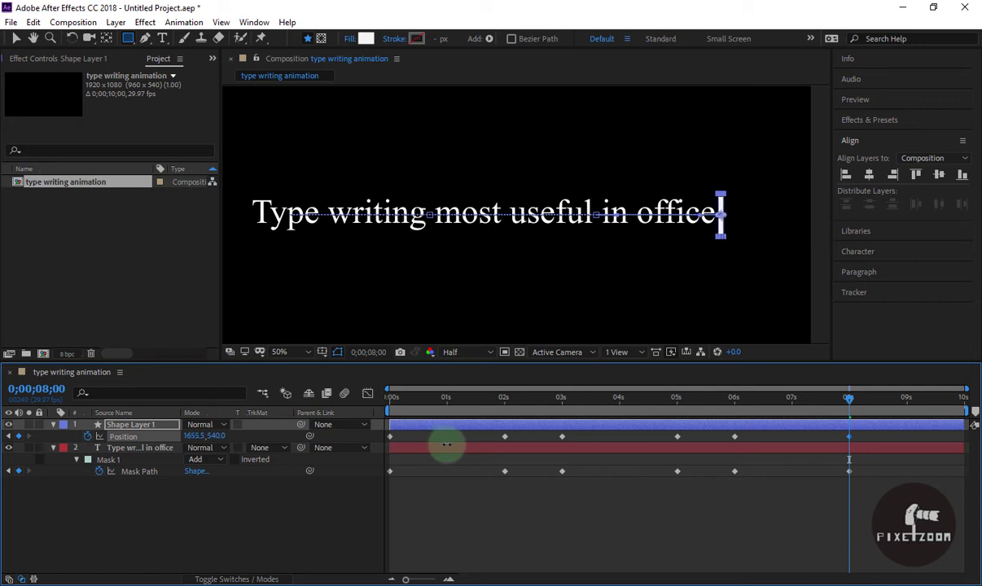
{"action": "left_click", "coordinate": [848, 398]}
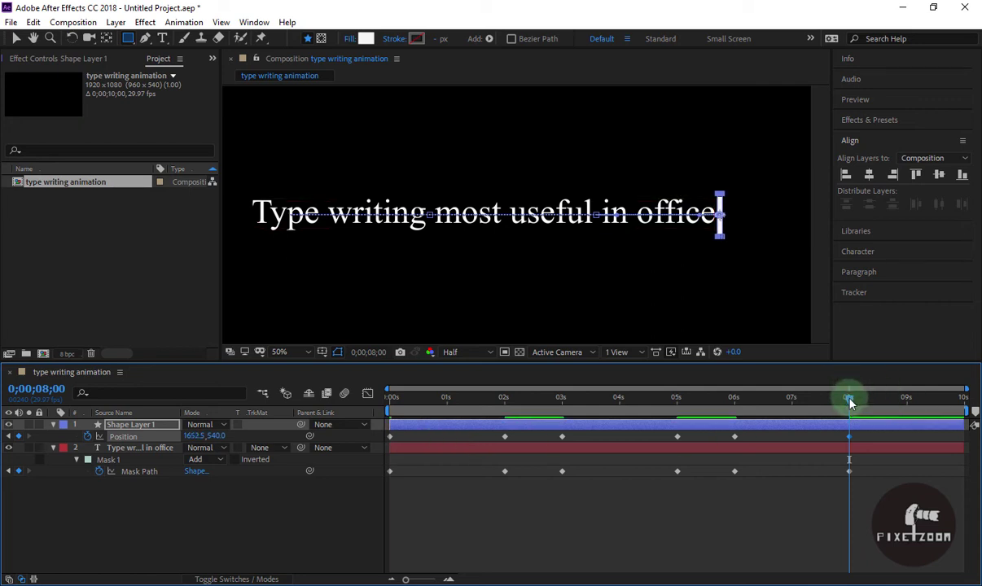
{"action": "left_click_drag", "start_coordinate": [849, 400], "coordinate": [354, 415]}
{"action": "key", "text": "space"}
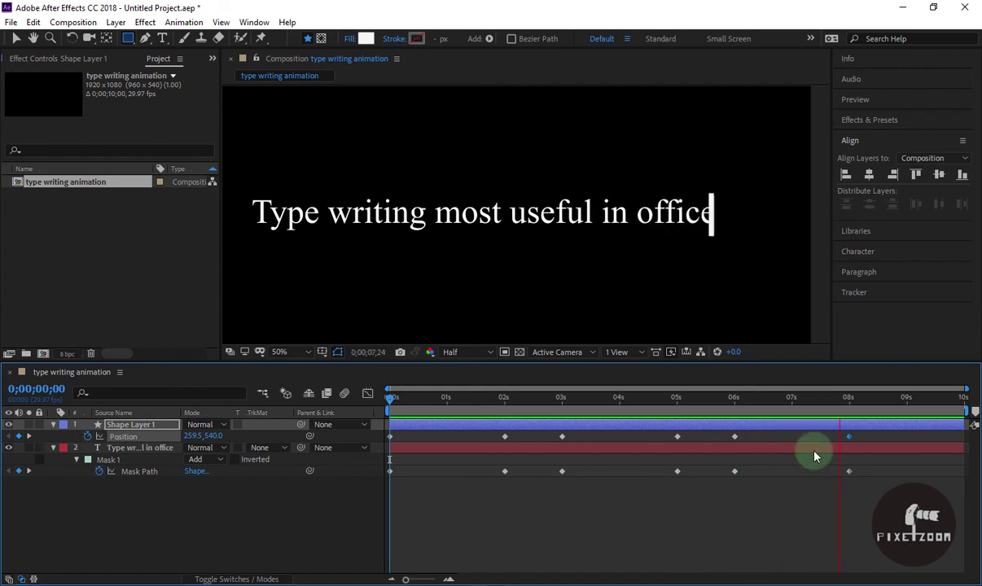
Step: Stop the preview, reveal the bar's Opacity with Shift+T and keyframe it at 100% at 0 s
{"action": "left_click", "coordinate": [873, 400]}
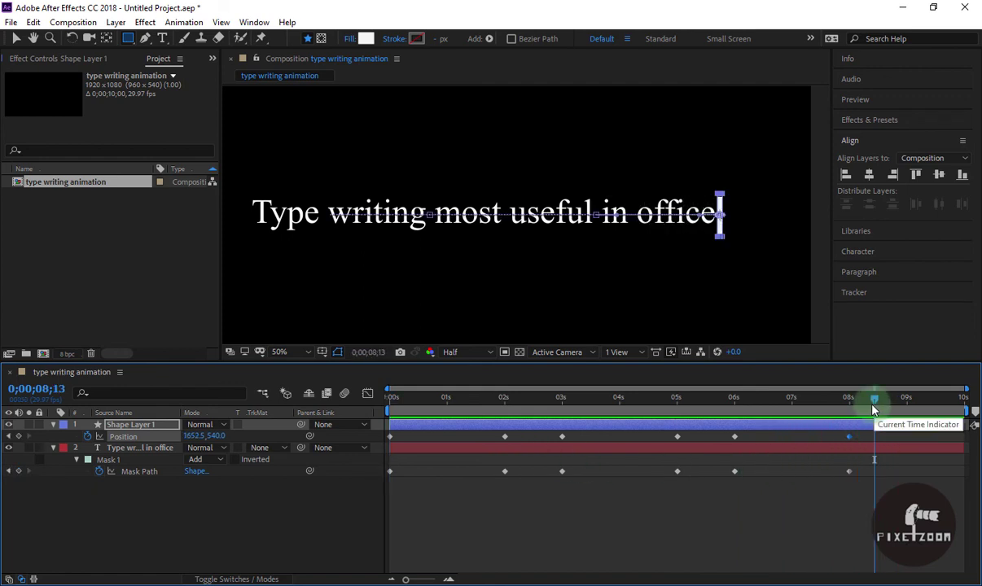
{"action": "left_click_drag", "start_coordinate": [873, 401], "coordinate": [567, 400]}
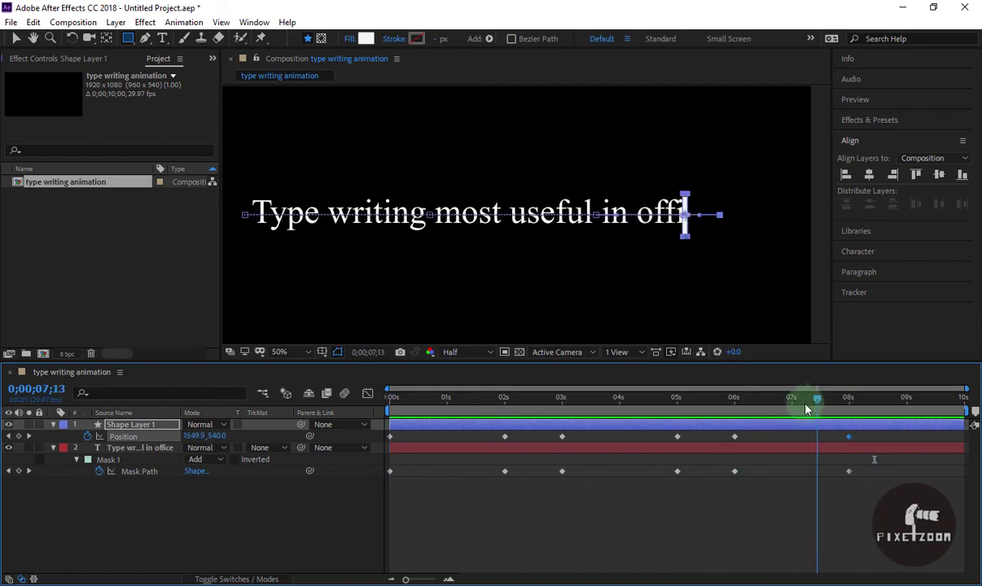
{"action": "left_click_drag", "start_coordinate": [496, 403], "coordinate": [419, 399]}
{"action": "left_click", "coordinate": [120, 427]}
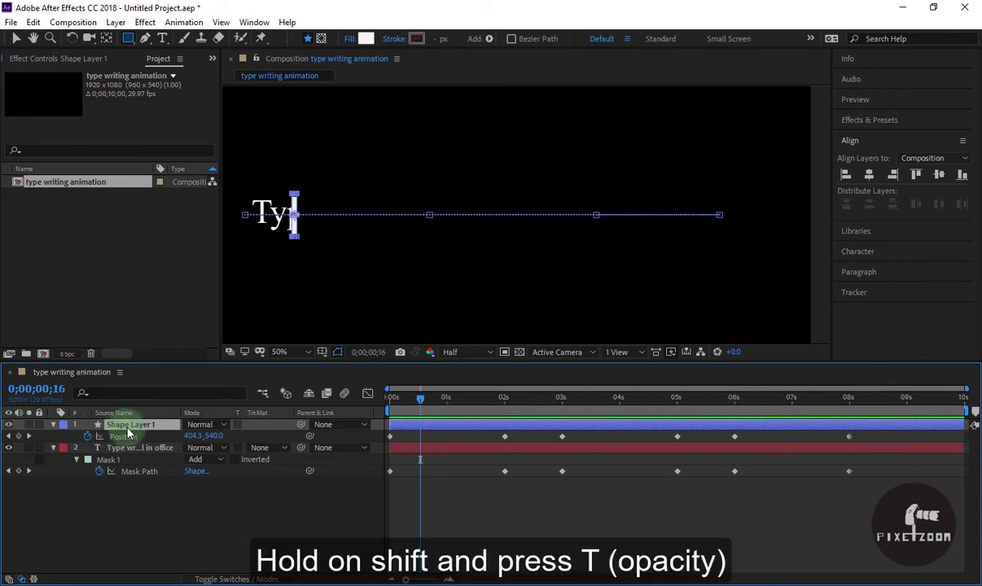
{"action": "key", "text": "shift+t"}
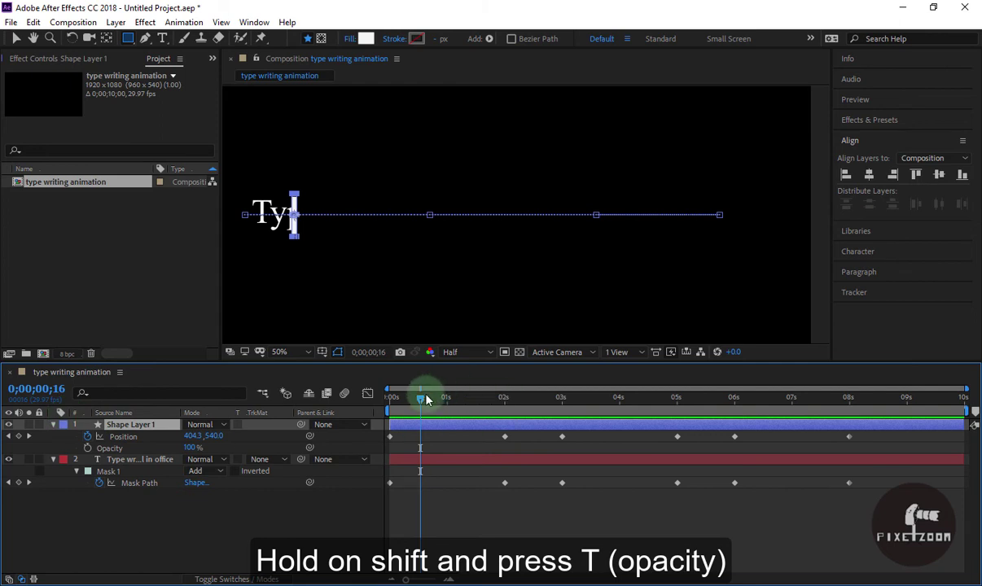
{"action": "left_click_drag", "start_coordinate": [411, 404], "coordinate": [391, 398]}
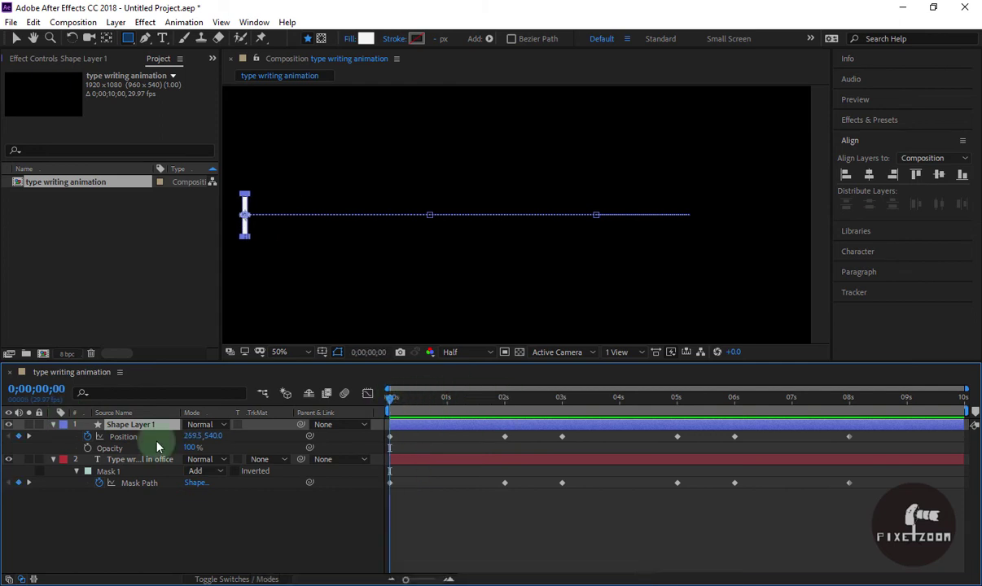
{"action": "left_click", "coordinate": [87, 449]}
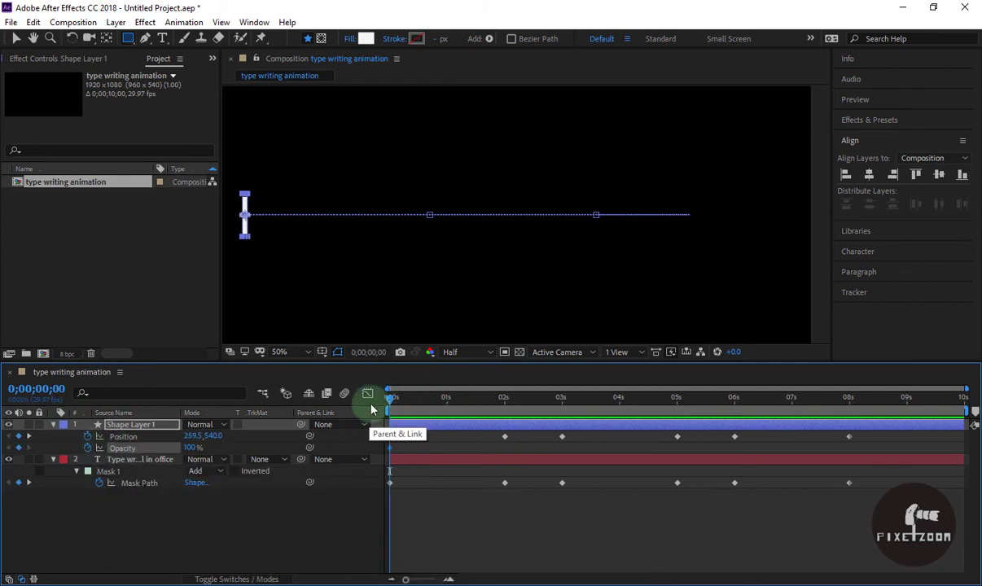
{"action": "left_click_drag", "start_coordinate": [390, 404], "coordinate": [389, 405]}
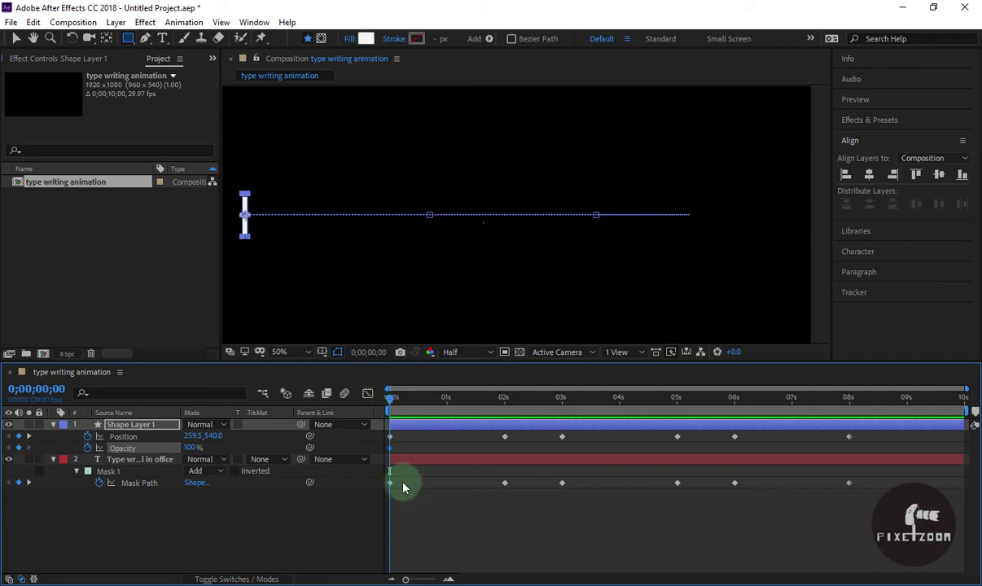
Step: Zoom the timeline in, set the bar's opacity to 0% at frame 5, and copy both opacity keyframes
{"action": "key", "text": "="}
{"action": "key", "text": "="}
{"action": "left_click_drag", "start_coordinate": [392, 398], "coordinate": [427, 399]}
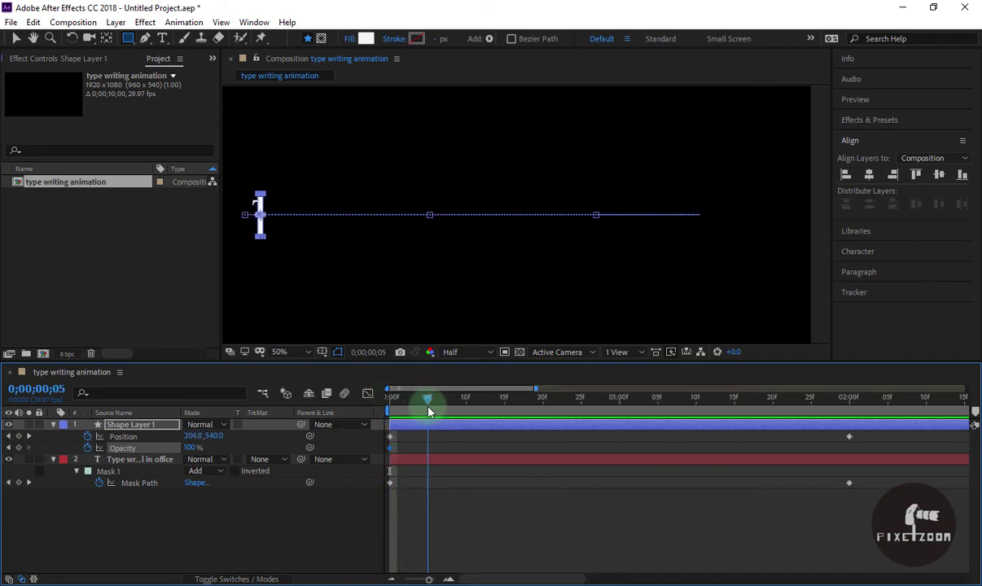
{"action": "left_click_drag", "start_coordinate": [193, 448], "coordinate": [105, 448]}
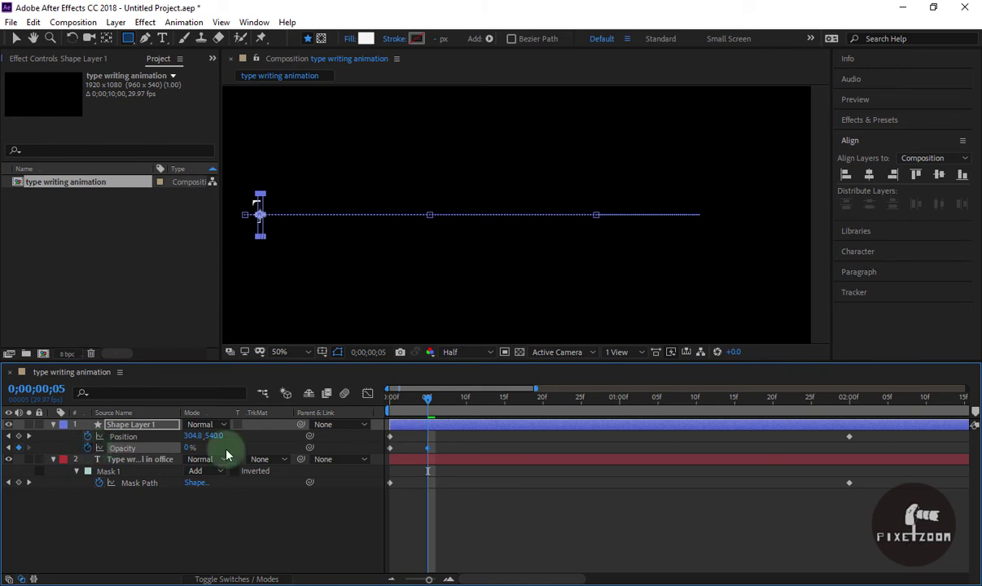
{"action": "left_click_drag", "start_coordinate": [441, 456], "coordinate": [372, 442]}
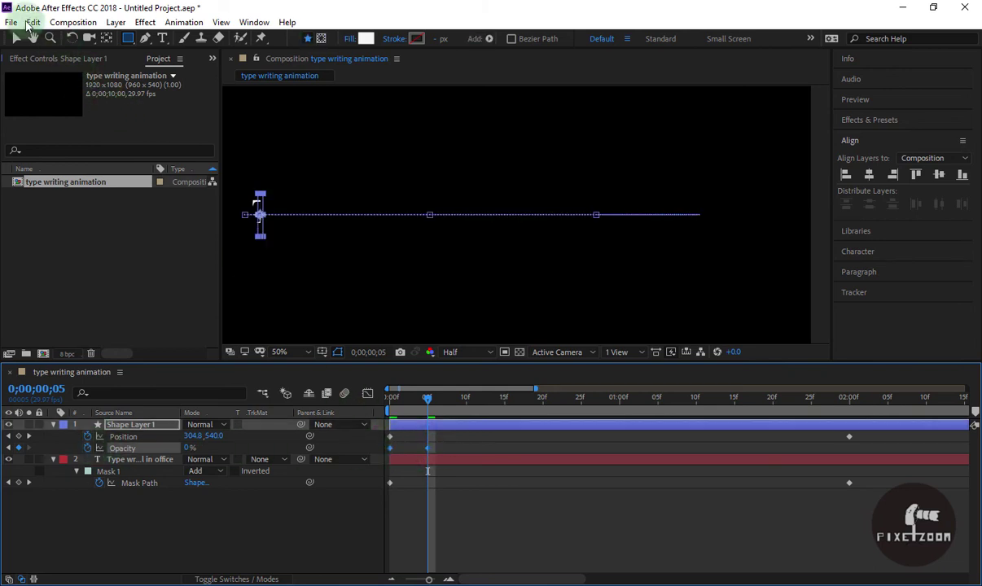
{"action": "left_click", "coordinate": [33, 22]}
{"action": "left_click", "coordinate": [56, 102]}
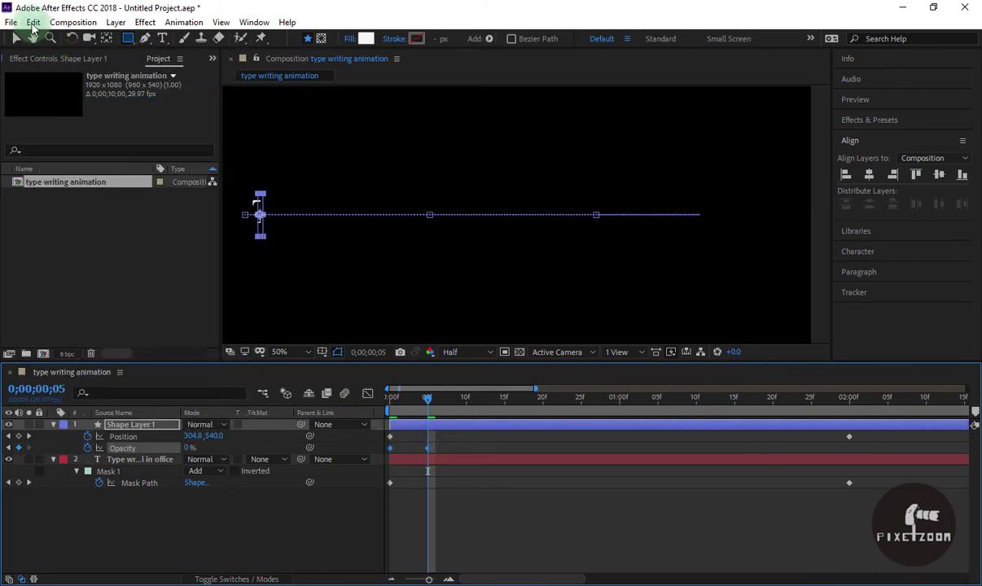
Step: Paste the blink keyframes at frames 10 and 20, then delete the extra keyframe beyond 1 s
{"action": "left_click_drag", "start_coordinate": [426, 404], "coordinate": [466, 413]}
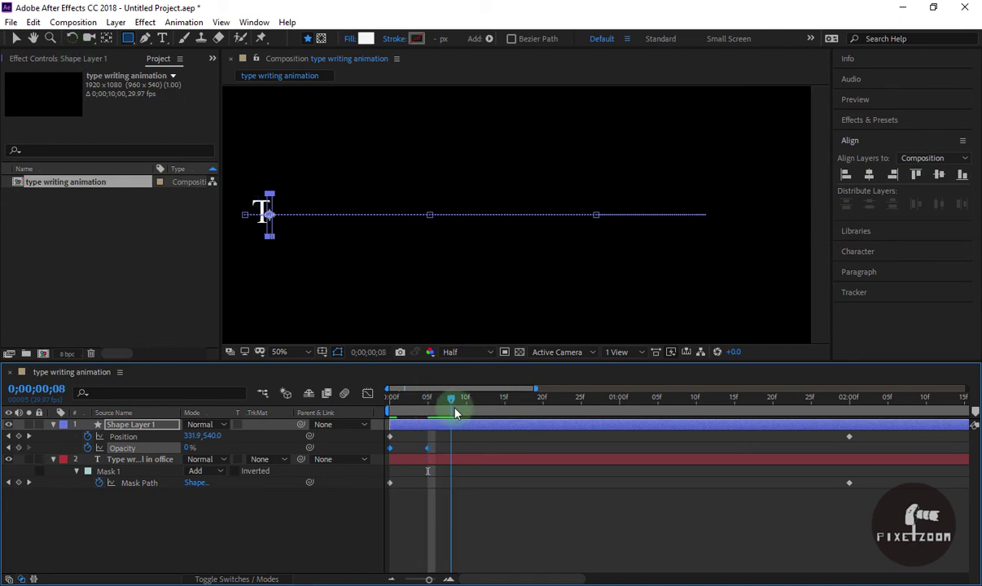
{"action": "left_click", "coordinate": [33, 22]}
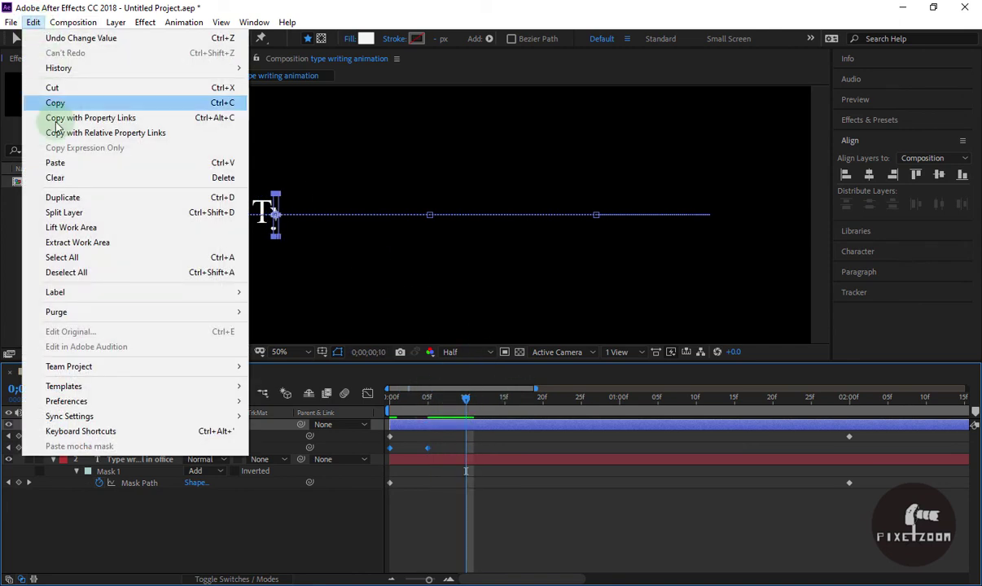
{"action": "left_click", "coordinate": [70, 167]}
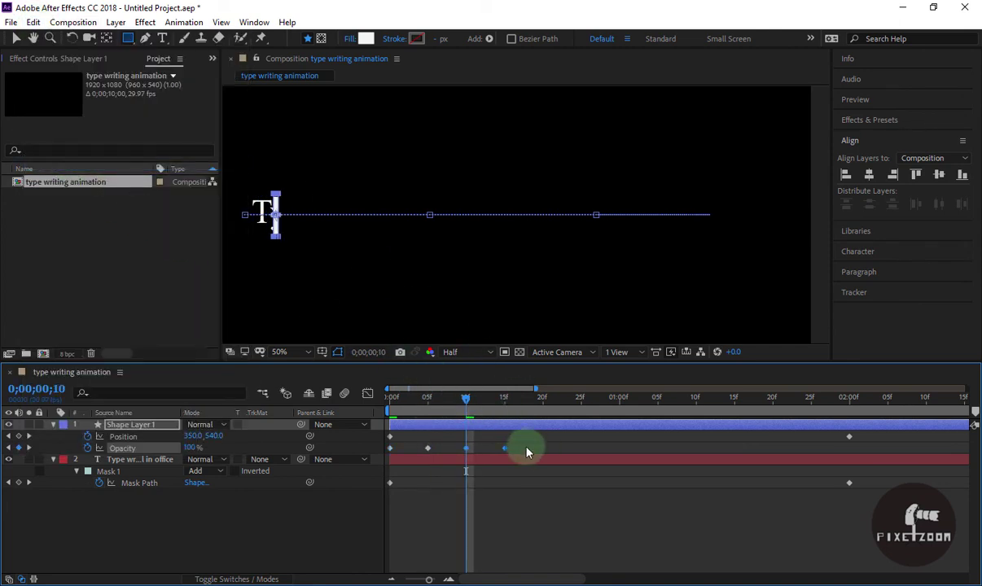
{"action": "mouse_move", "coordinate": [465, 399]}
{"action": "left_mouse_down"}
{"action": "mouse_move", "coordinate": [542, 401]}
{"action": "mouse_move", "coordinate": [621, 425]}
{"action": "left_mouse_up"}
{"action": "key", "text": "ctrl+v"}
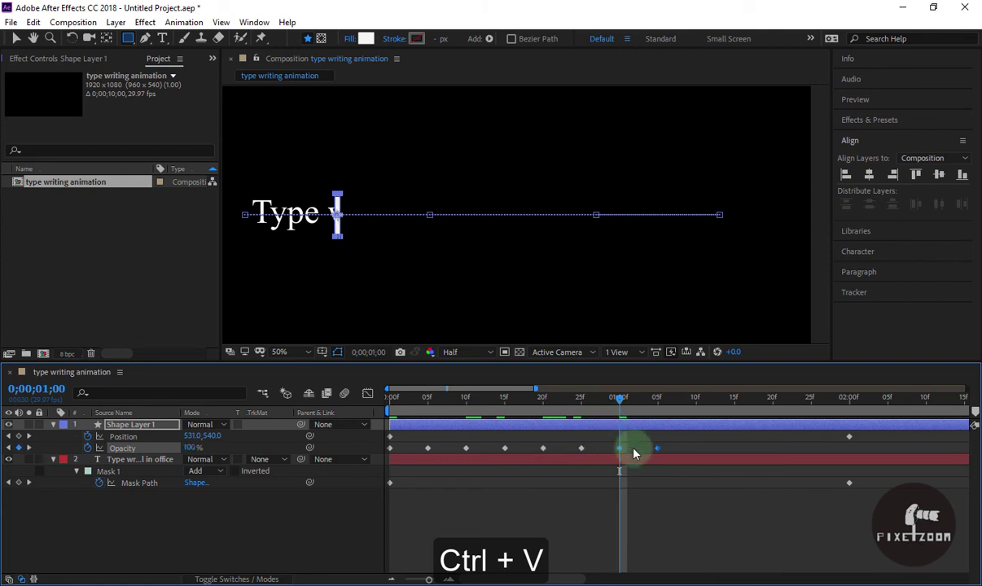
{"action": "left_click", "coordinate": [657, 448]}
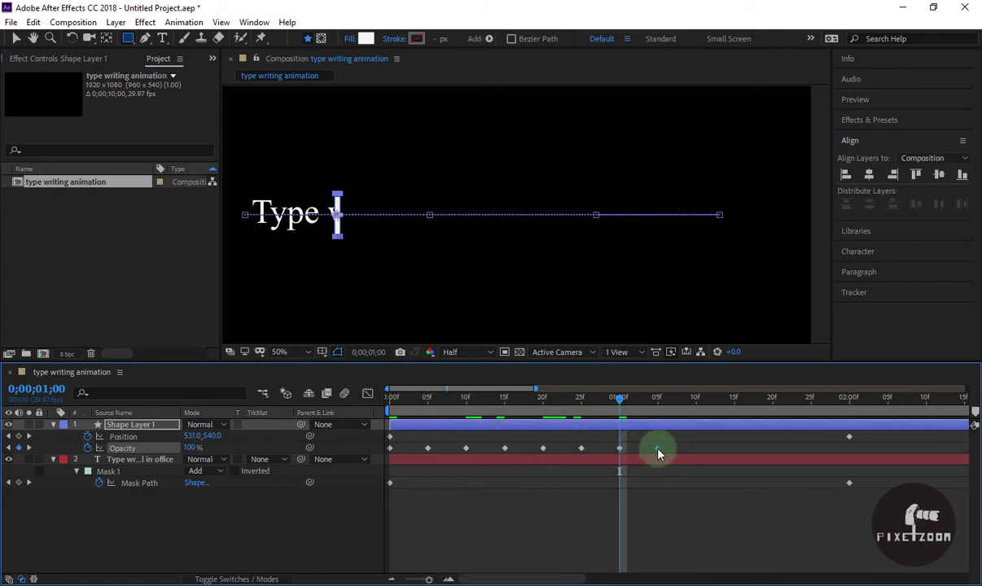
{"action": "key", "text": "Delete"}
Step: Preview the blinking cursor from the start, then zoom the timeline out
{"action": "left_click_drag", "start_coordinate": [619, 397], "coordinate": [327, 393]}
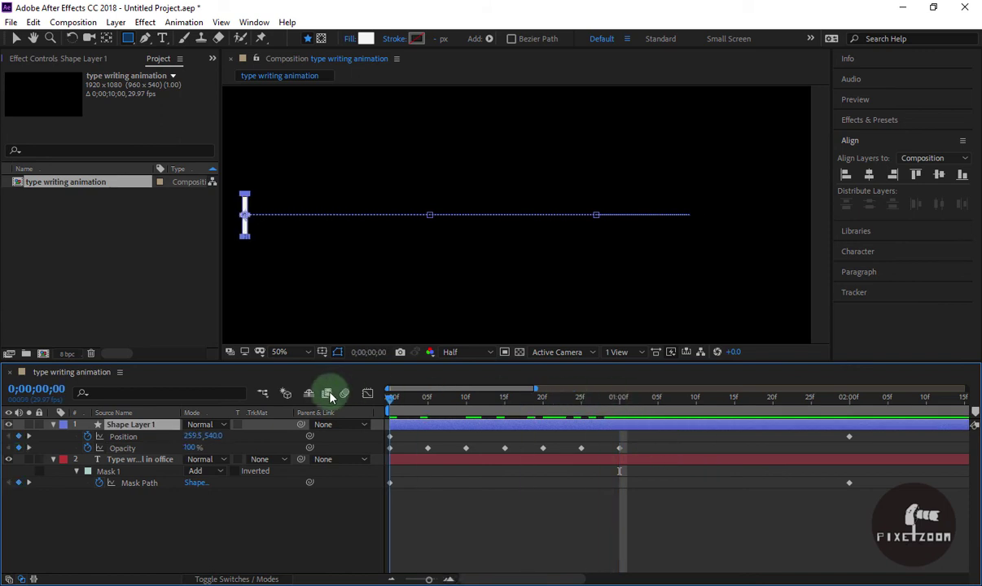
{"action": "key", "text": "space"}
{"action": "key", "text": "space"}
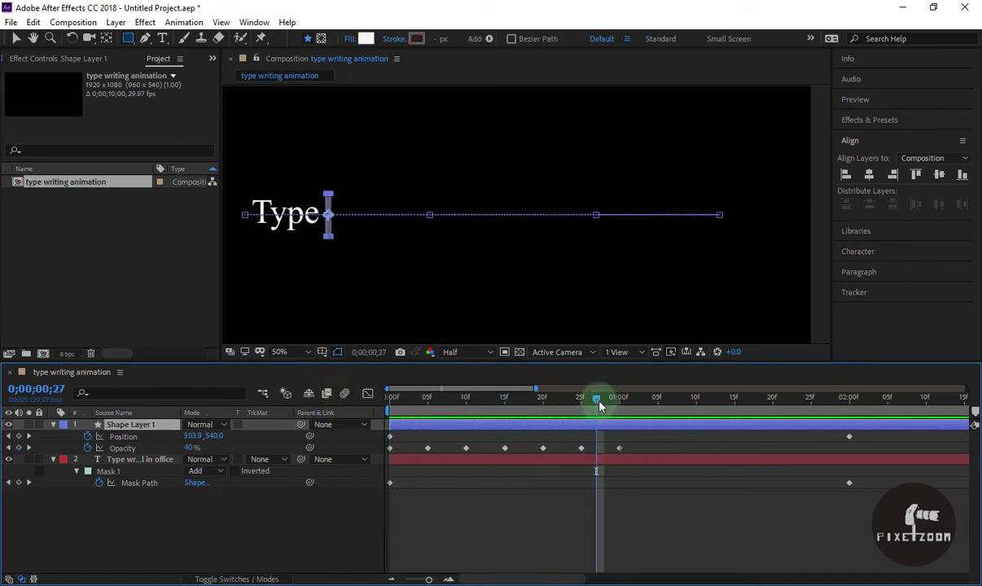
{"action": "left_click_drag", "start_coordinate": [599, 405], "coordinate": [390, 399]}
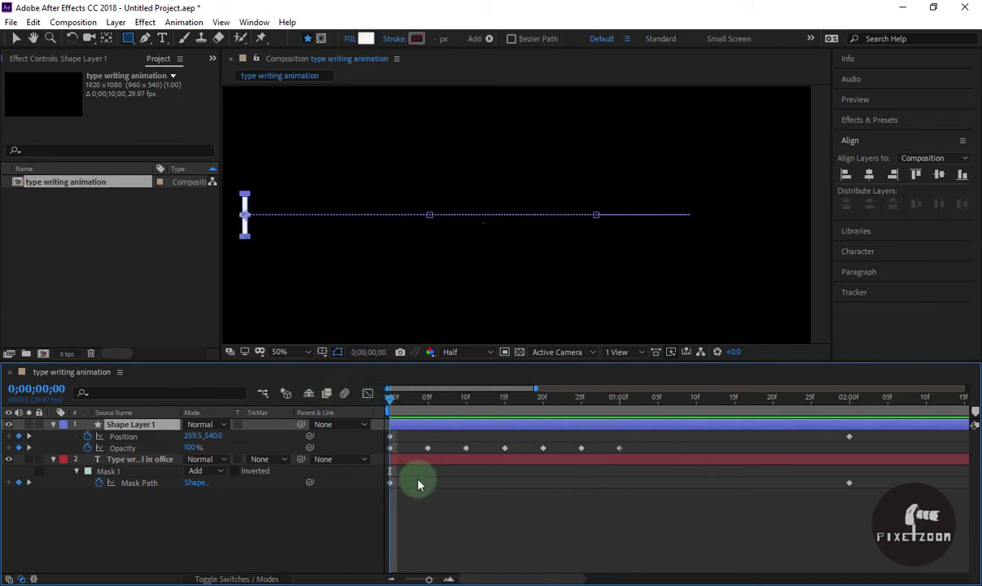
{"action": "key", "text": "minus"}
Step: Copy all the cursor's Opacity keyframes and paste them at 2 s
{"action": "left_click_drag", "start_coordinate": [523, 454], "coordinate": [386, 444]}
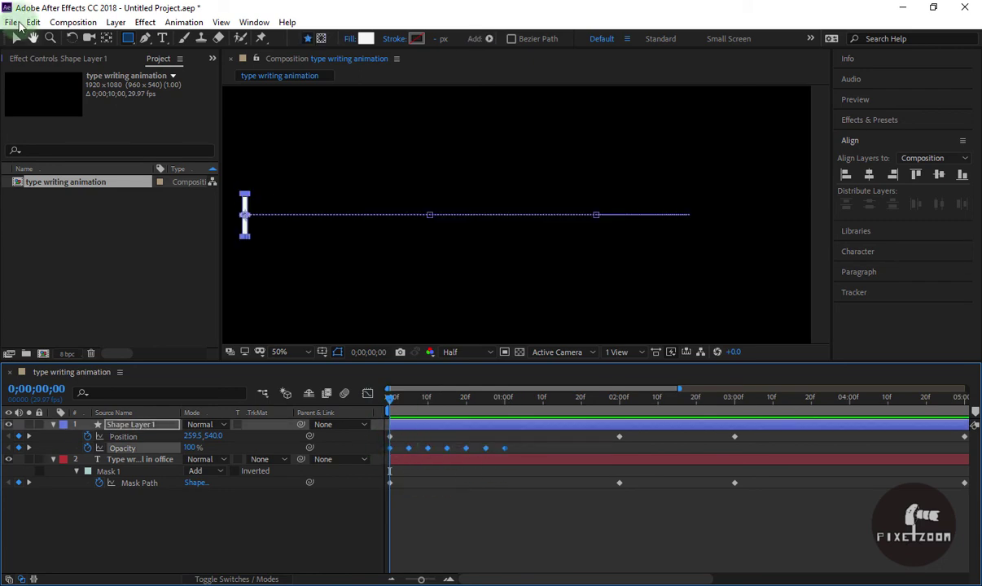
{"action": "left_click", "coordinate": [33, 22]}
{"action": "left_click", "coordinate": [57, 103]}
{"action": "left_click_drag", "start_coordinate": [389, 397], "coordinate": [619, 447]}
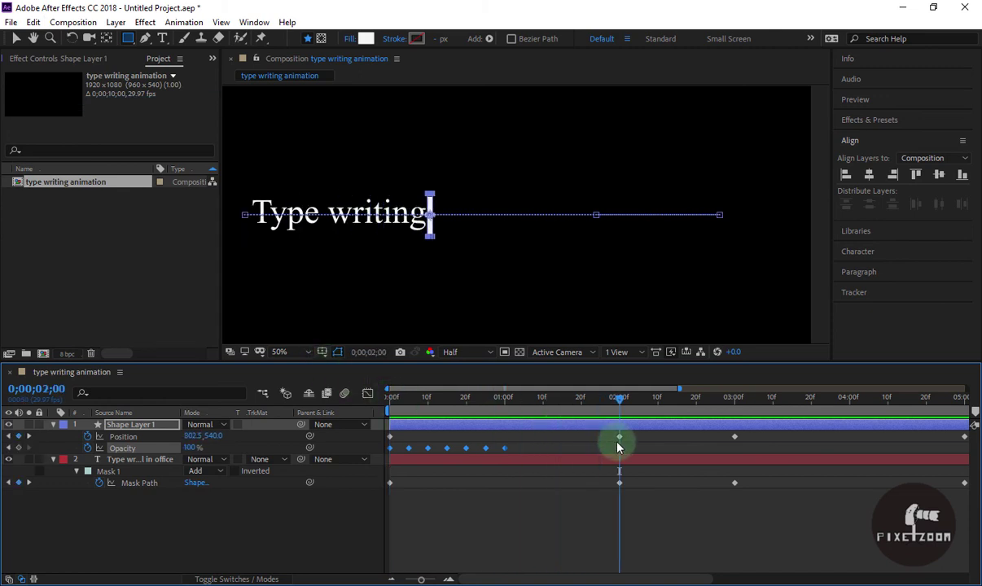
{"action": "left_click", "coordinate": [130, 39]}
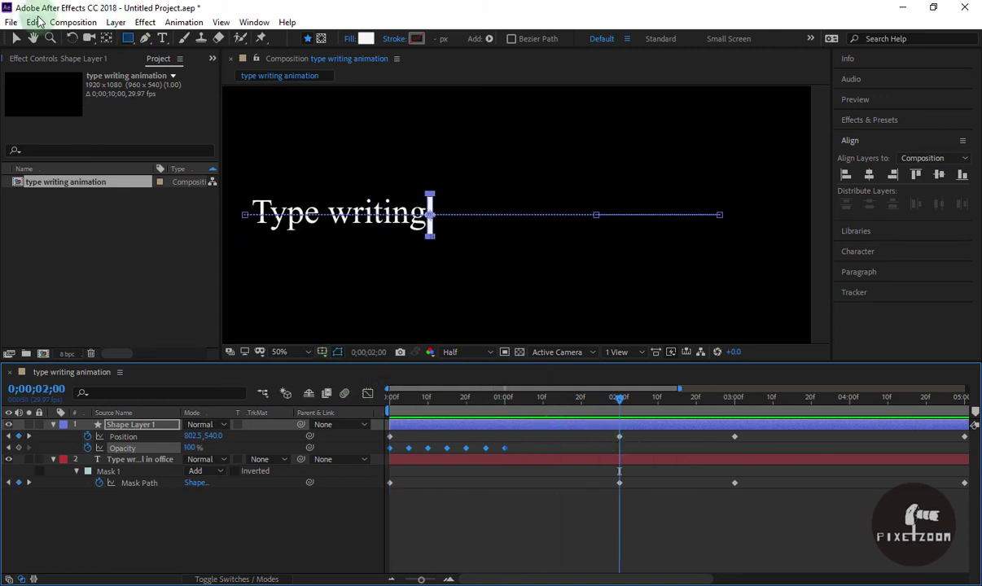
{"action": "left_click", "coordinate": [33, 22]}
{"action": "left_click", "coordinate": [74, 159]}
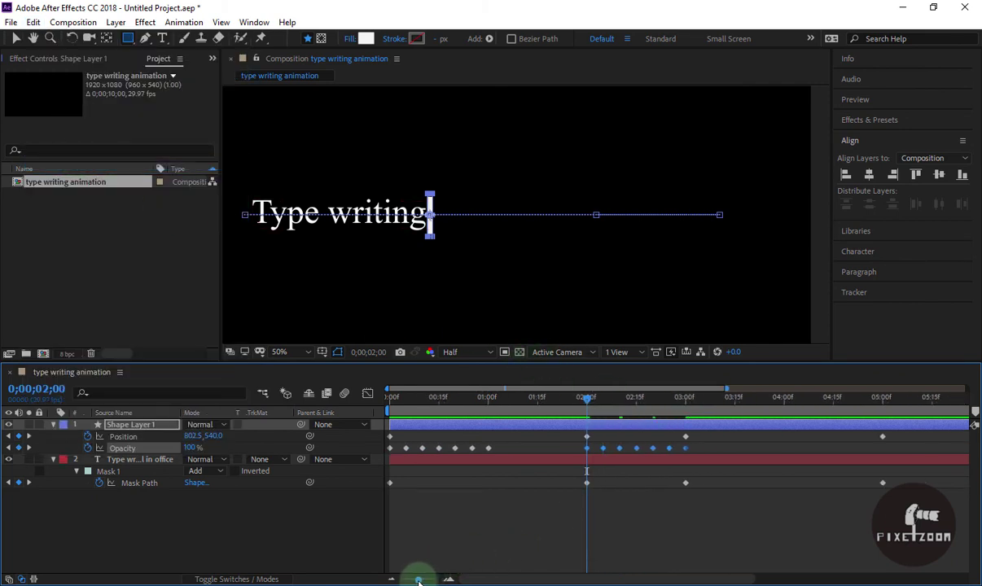
Step: Paste the blink keyframes again at 5 s, then select the Position keyframes at the 8 s mark
{"action": "left_click_drag", "start_coordinate": [422, 581], "coordinate": [406, 580]}
{"action": "left_click", "coordinate": [504, 399]}
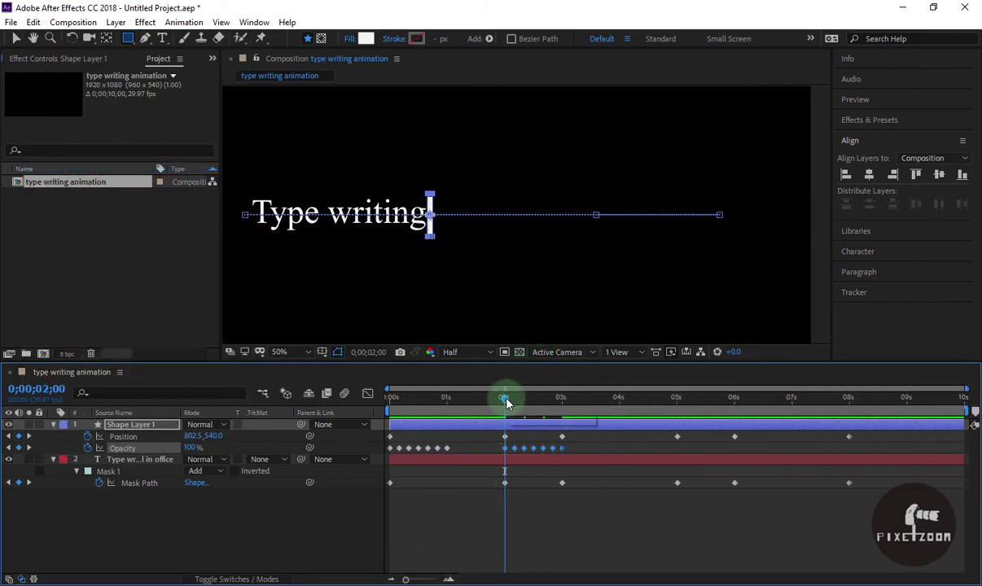
{"action": "mouse_move", "coordinate": [505, 399]}
{"action": "left_mouse_down"}
{"action": "mouse_move", "coordinate": [562, 399]}
{"action": "mouse_move", "coordinate": [679, 430]}
{"action": "left_mouse_up"}
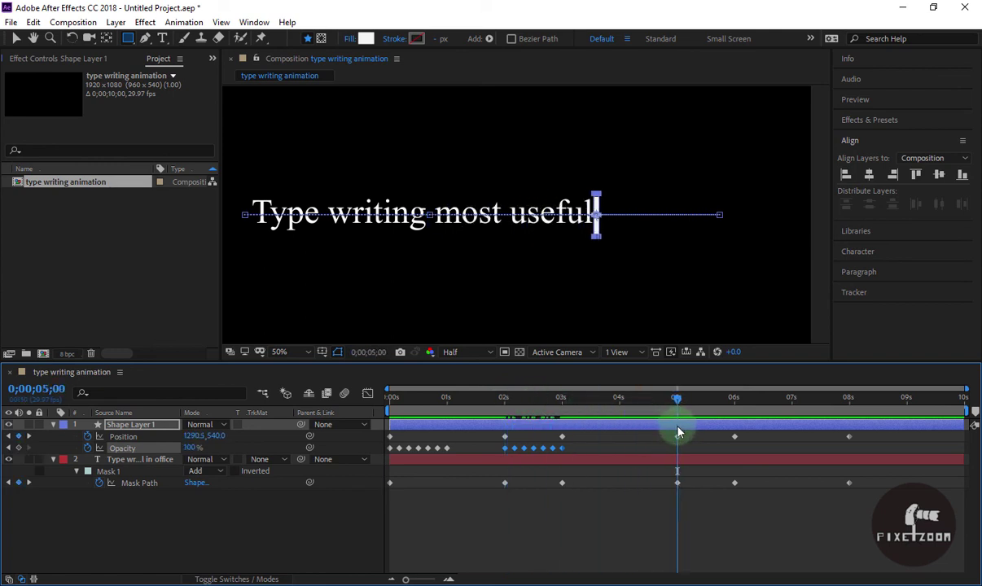
{"action": "key", "text": "ctrl+v"}
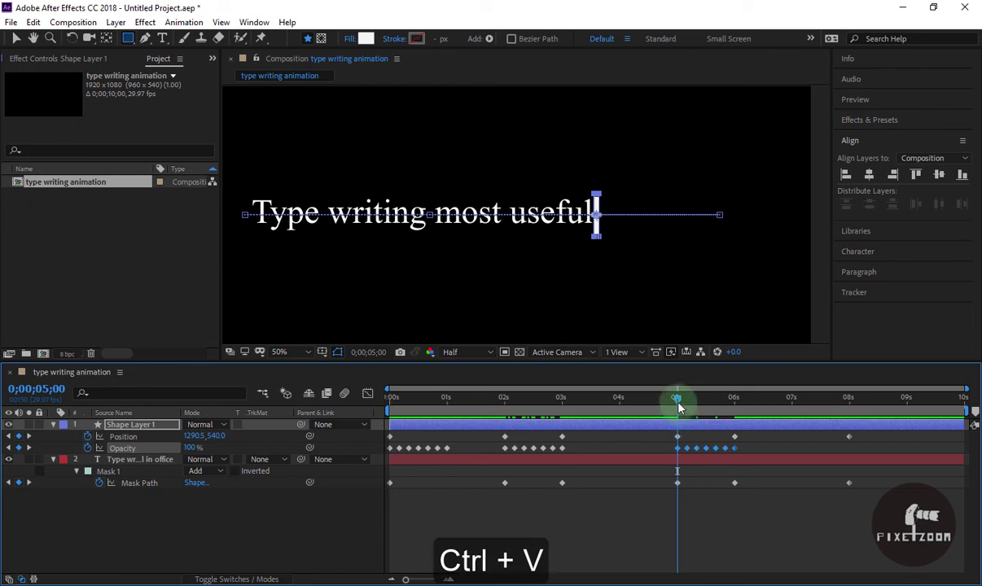
{"action": "left_click_drag", "start_coordinate": [679, 405], "coordinate": [854, 440]}
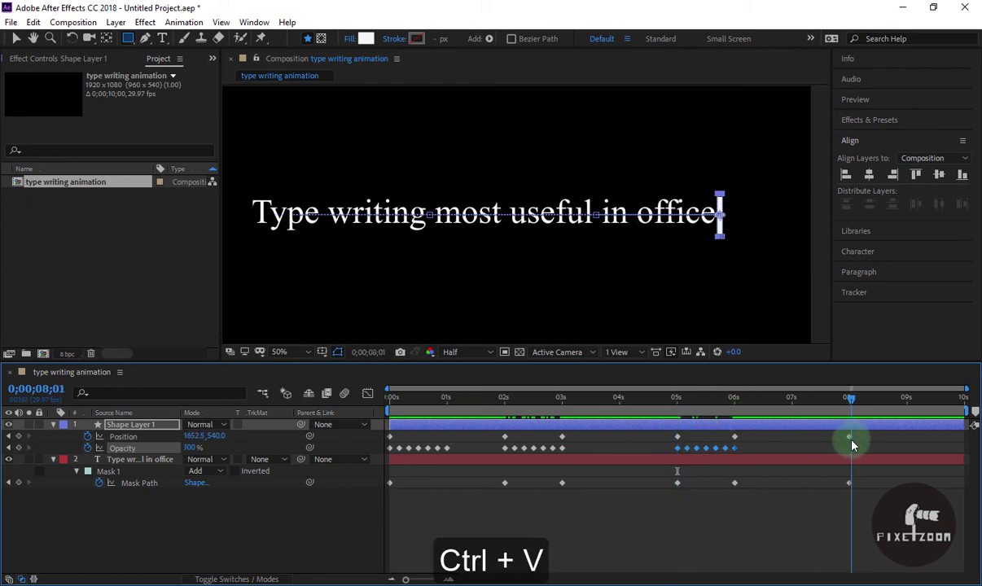
{"action": "key", "text": "Page_Up"}
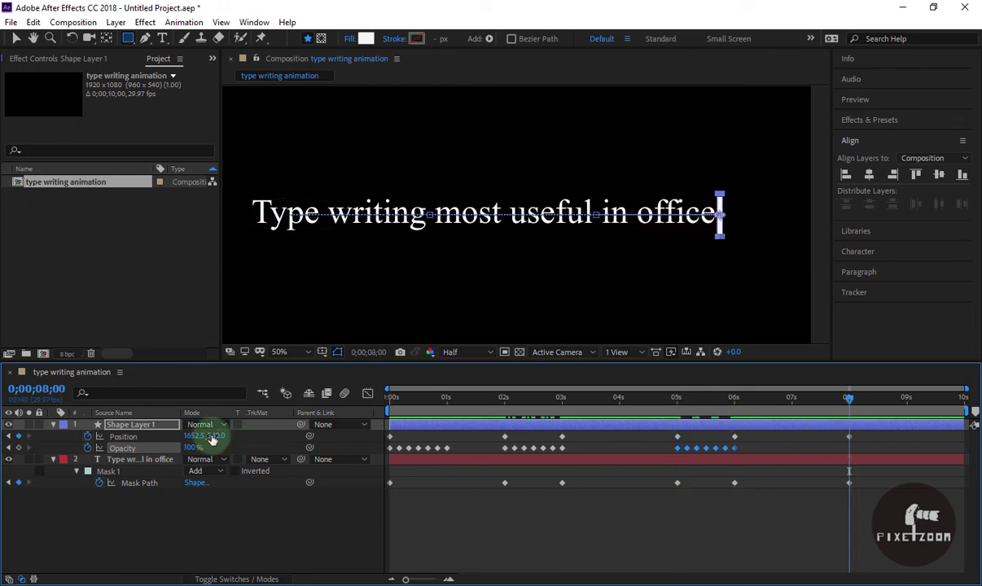
{"action": "left_click", "coordinate": [123, 436]}
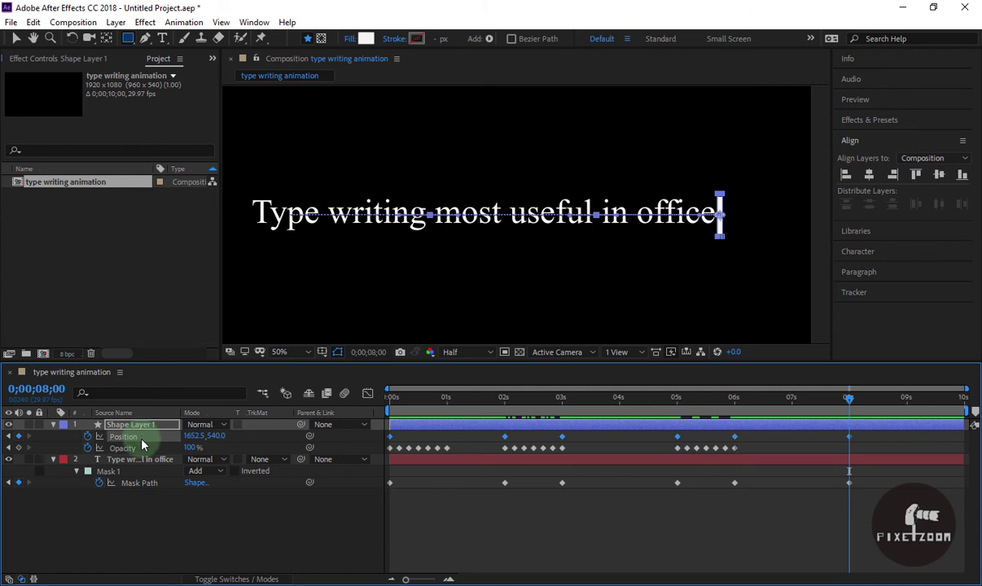
Step: Move the Position and Mask Path typing keyframes so they start at 1 second
{"action": "left_click", "coordinate": [130, 484], "text": "shift"}
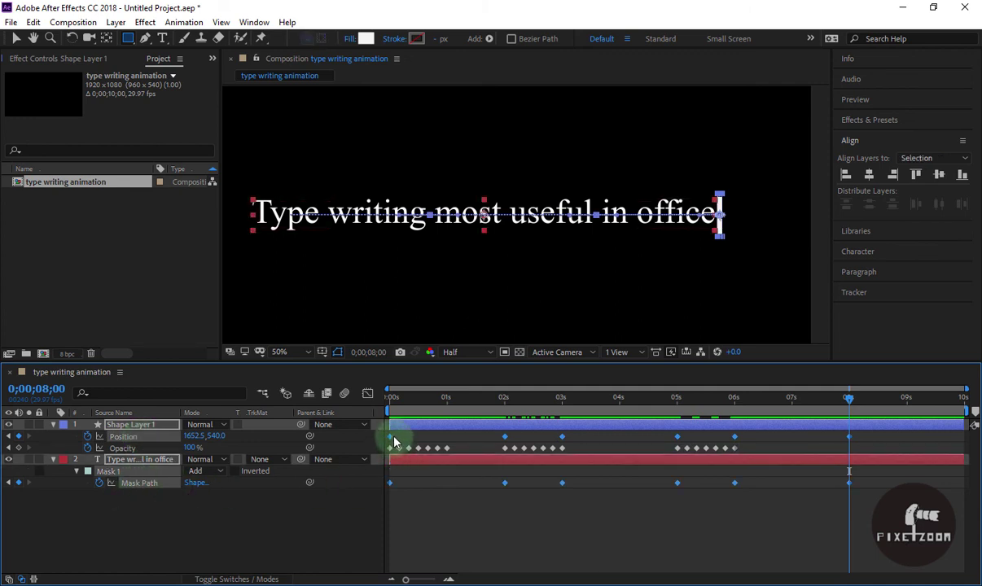
{"action": "left_click", "coordinate": [849, 399]}
{"action": "left_click_drag", "start_coordinate": [853, 402], "coordinate": [447, 399]}
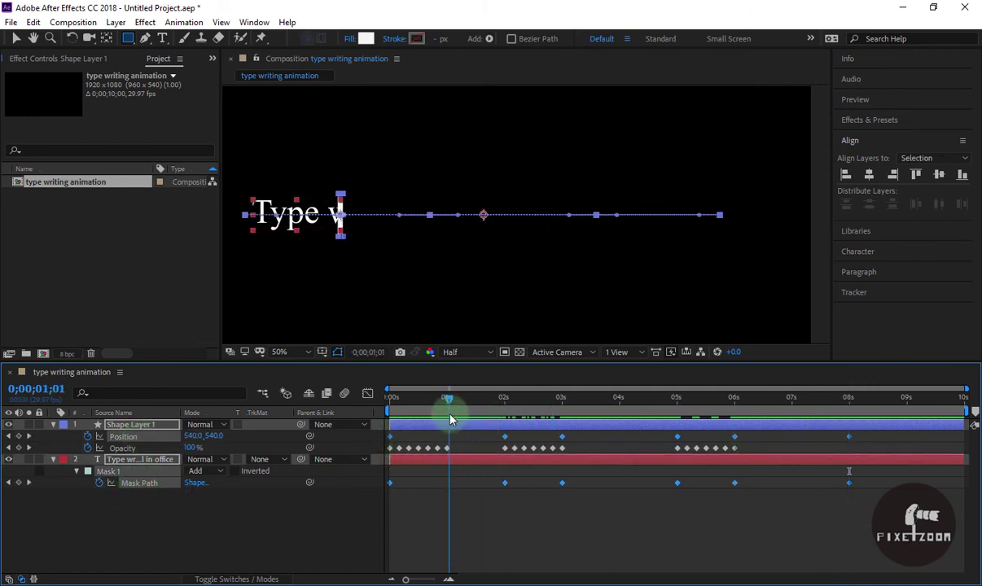
{"action": "left_click", "coordinate": [395, 436]}
{"action": "left_click_drag", "start_coordinate": [394, 436], "coordinate": [451, 436]}
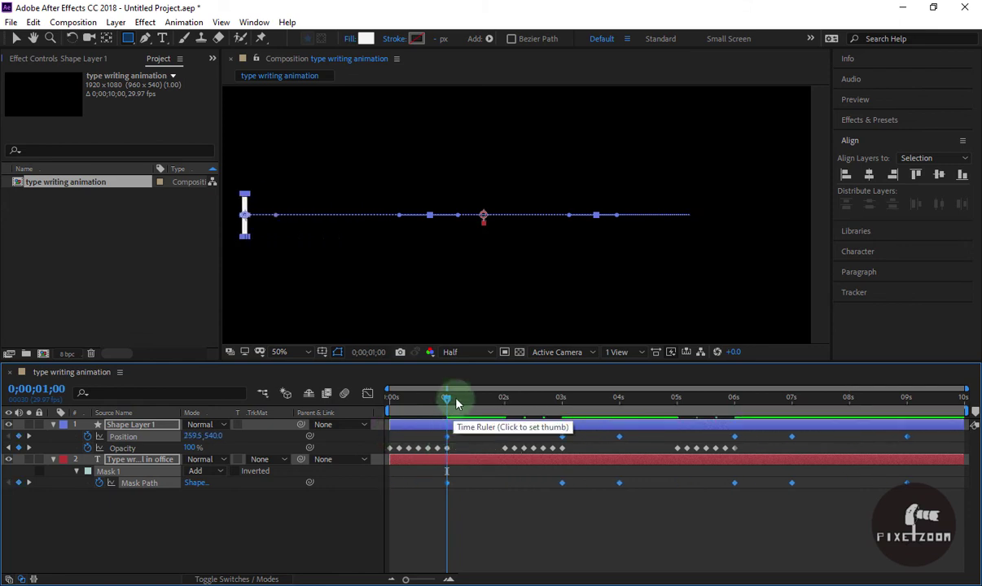
Step: Shift the later Opacity blink keyframes one second later, then check the frame near 3 seconds
{"action": "left_click", "coordinate": [779, 472]}
{"action": "left_click_drag", "start_coordinate": [756, 454], "coordinate": [671, 450]}
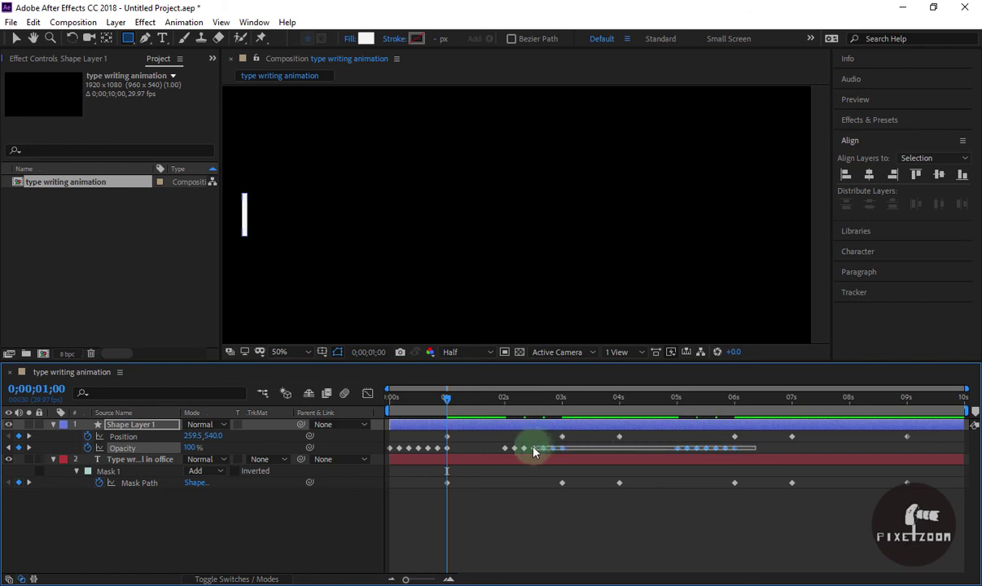
{"action": "left_click_drag", "start_coordinate": [506, 449], "coordinate": [562, 461]}
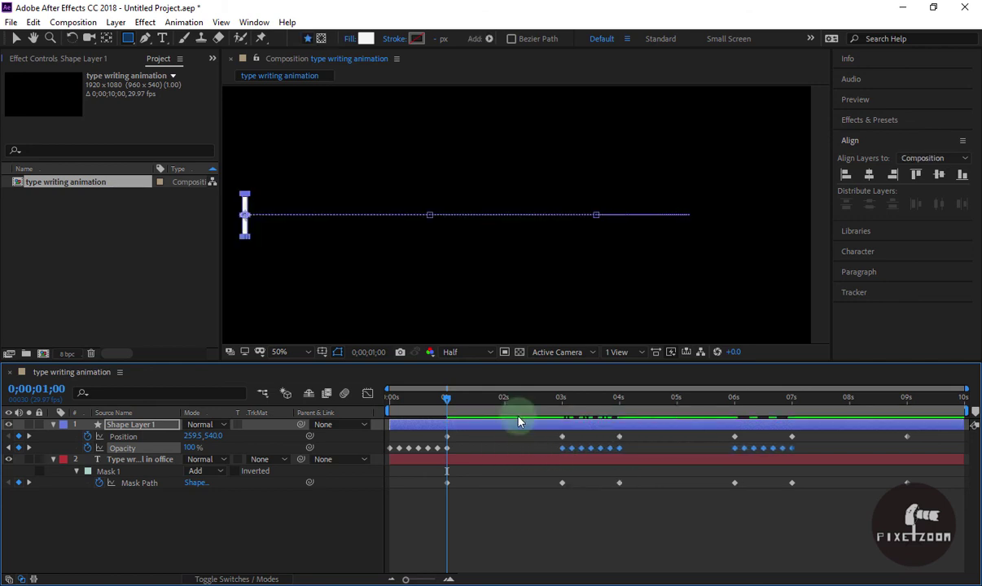
{"action": "mouse_move", "coordinate": [446, 397]}
{"action": "left_mouse_down"}
{"action": "mouse_move", "coordinate": [564, 422]}
{"action": "mouse_move", "coordinate": [391, 398]}
{"action": "left_mouse_up"}
Step: Preview the typing animation, then move the time indicator to 9 seconds, where the sentence is complete
{"action": "key", "text": "space"}
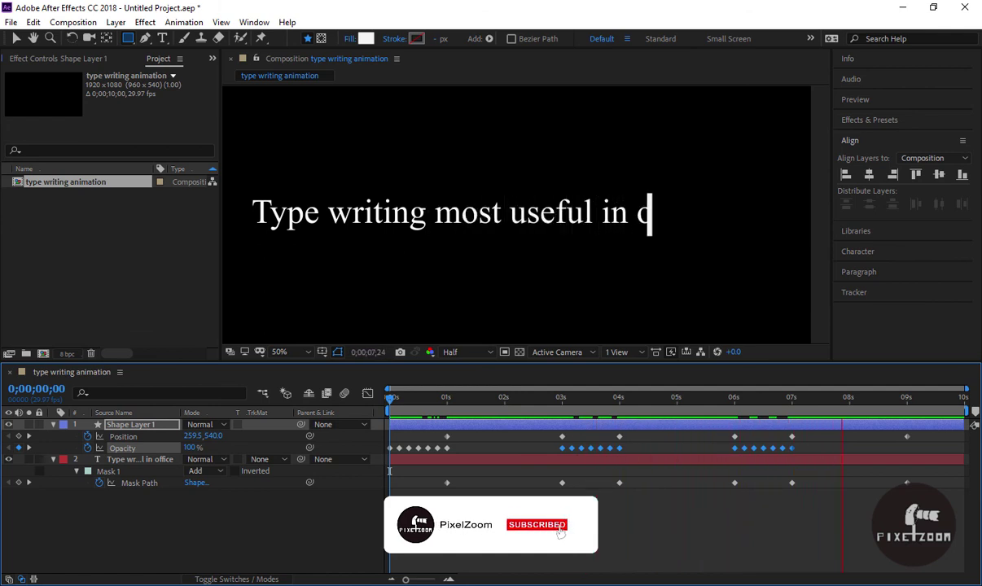
{"action": "left_click", "coordinate": [645, 553]}
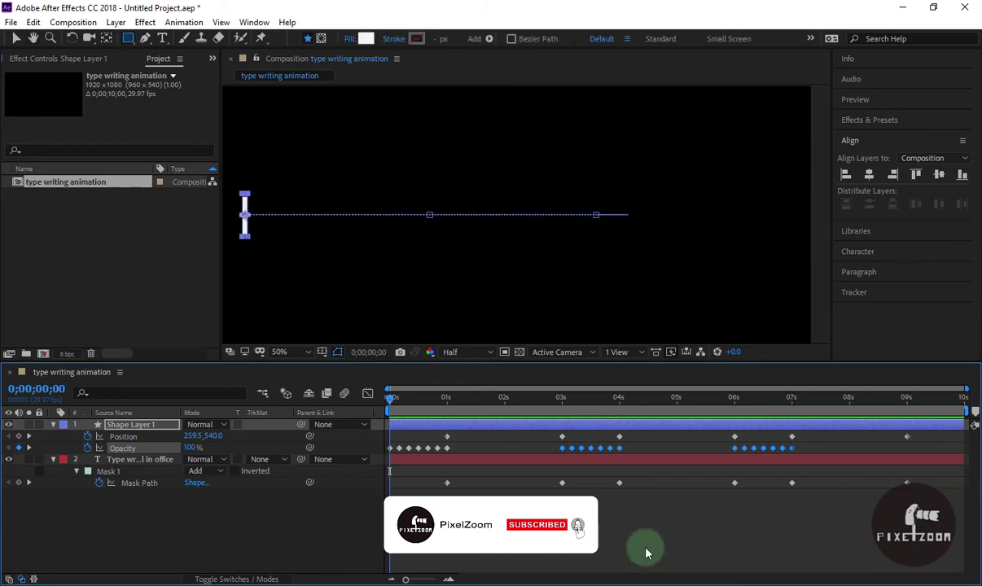
{"action": "left_click_drag", "start_coordinate": [395, 407], "coordinate": [922, 476]}
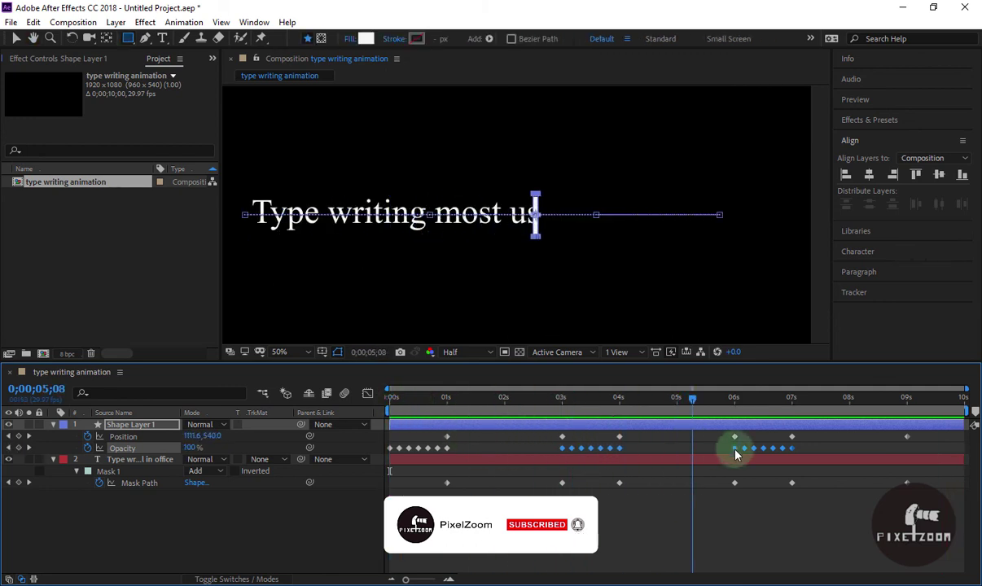
Step: Select the text layer's Opacity blink keyframes between 6 and 7 seconds
{"action": "left_click", "coordinate": [277, 521]}
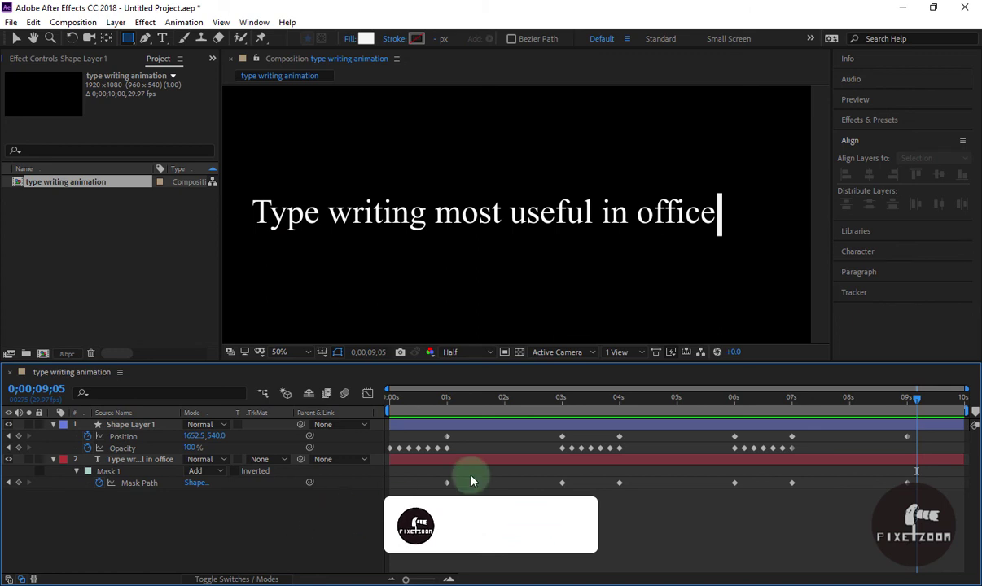
{"action": "left_click", "coordinate": [774, 462]}
{"action": "left_click_drag", "start_coordinate": [802, 457], "coordinate": [723, 453]}
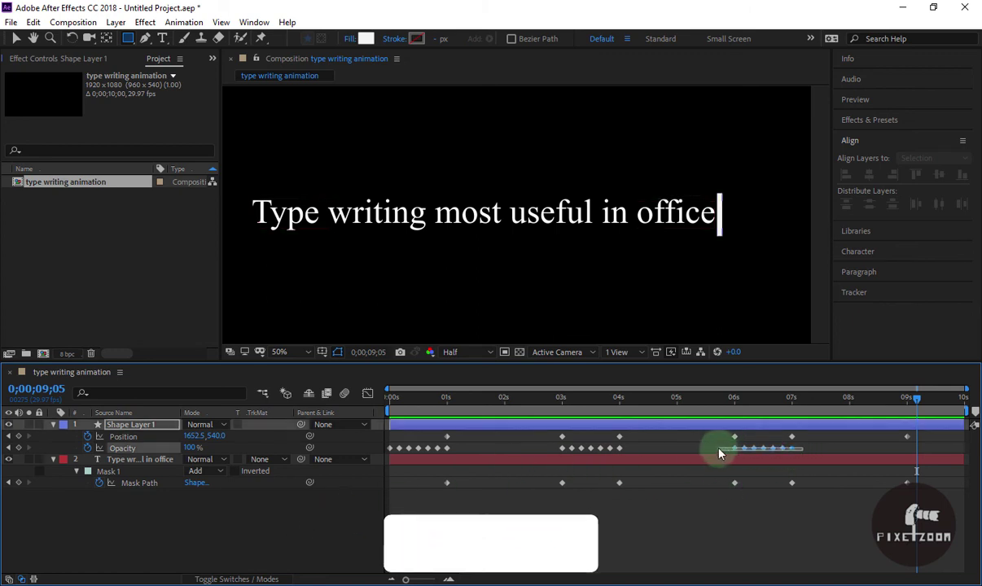
Step: Paste the Opacity blink keyframes at 9 seconds and review the end of the animation
{"action": "left_click", "coordinate": [772, 469]}
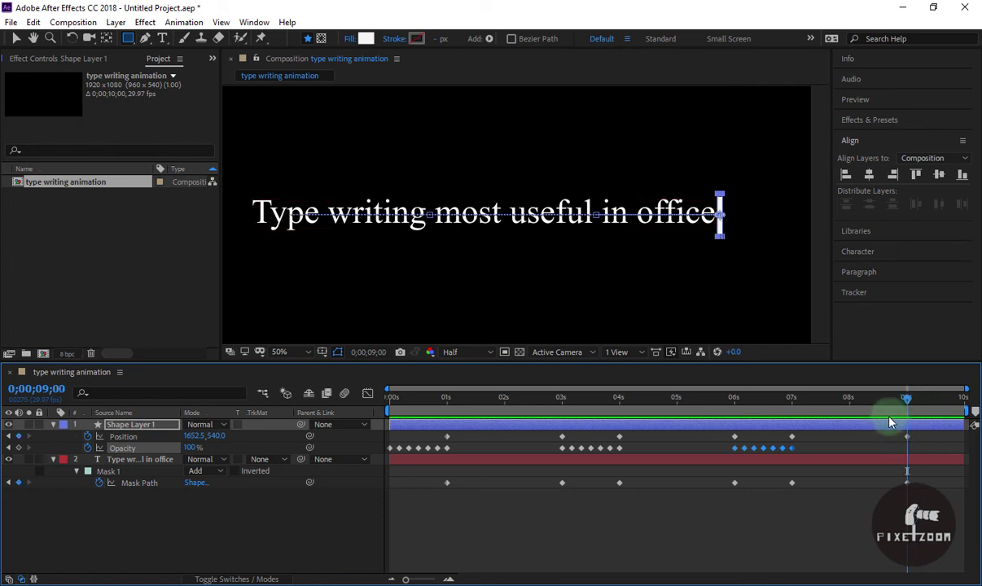
{"action": "key", "text": "ctrl+v"}
{"action": "mouse_move", "coordinate": [904, 399]}
{"action": "left_mouse_down"}
{"action": "mouse_move", "coordinate": [959, 401]}
{"action": "mouse_move", "coordinate": [370, 413]}
{"action": "left_mouse_up"}
Step: Check the typing around 2 seconds, set the viewer magnification to Fit, and collapse the layers
{"action": "left_click", "coordinate": [230, 529]}
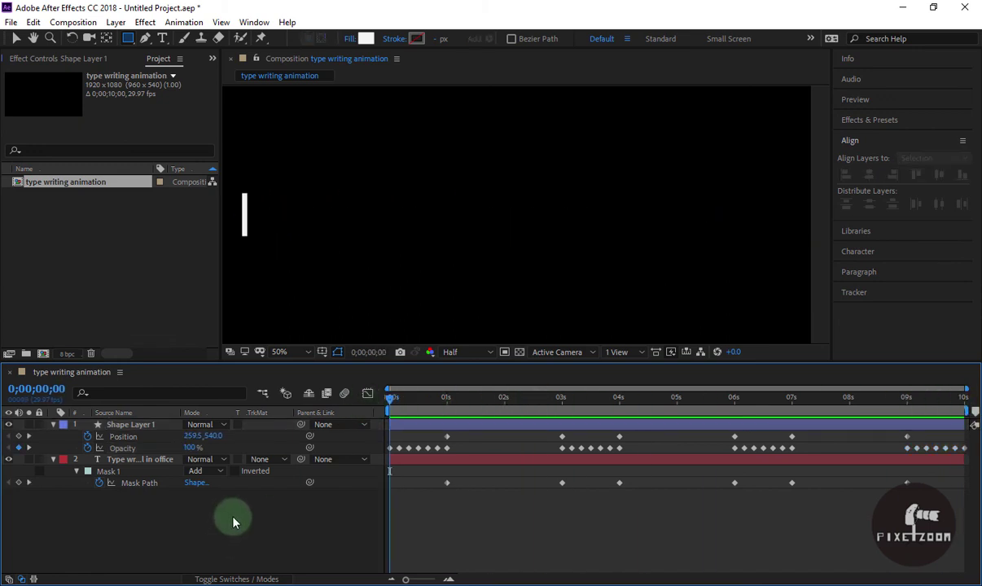
{"action": "mouse_move", "coordinate": [390, 399]}
{"action": "left_mouse_down"}
{"action": "mouse_move", "coordinate": [514, 400]}
{"action": "mouse_move", "coordinate": [545, 411]}
{"action": "left_mouse_up"}
{"action": "left_click", "coordinate": [285, 352]}
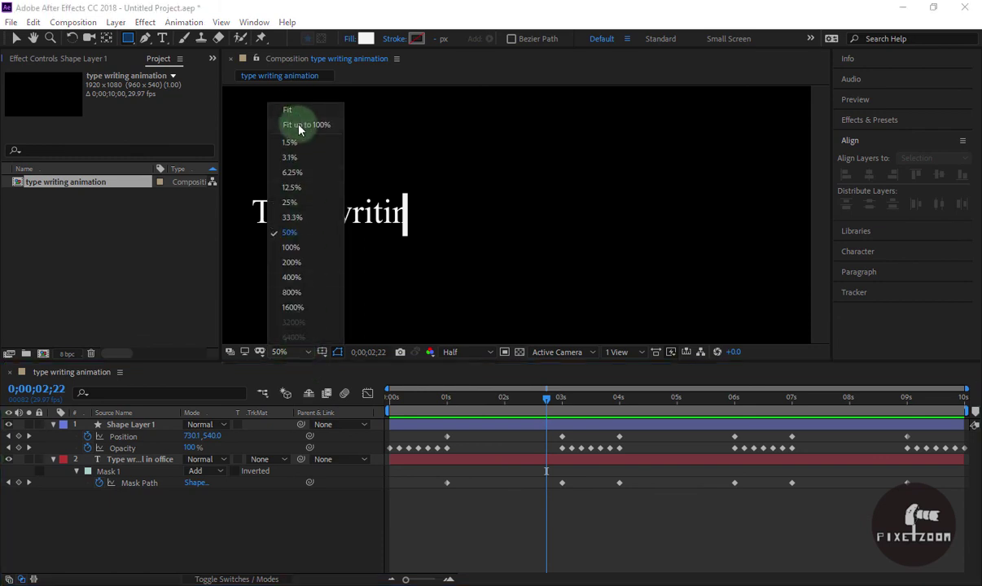
{"action": "left_click", "coordinate": [298, 124]}
{"action": "left_click", "coordinate": [53, 424]}
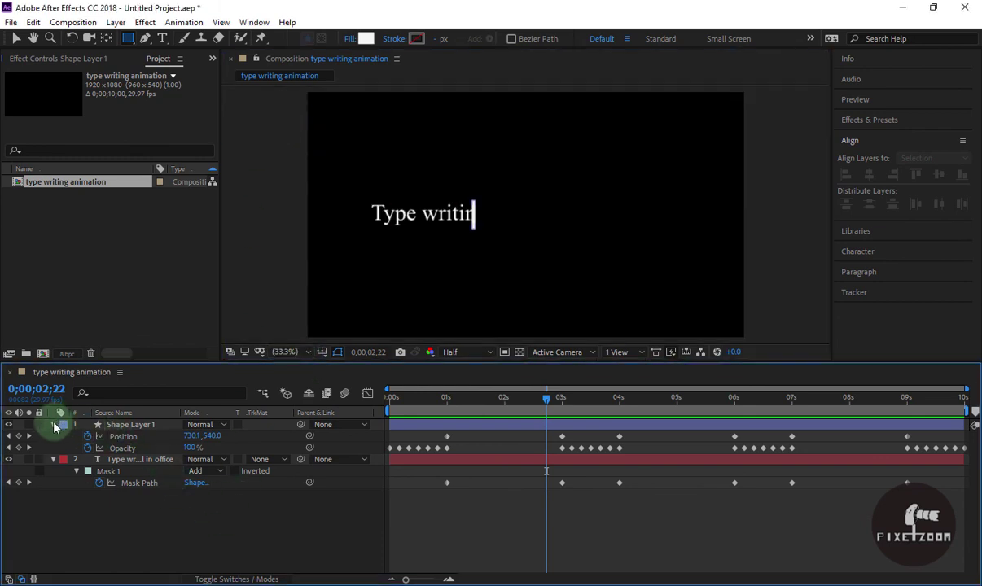